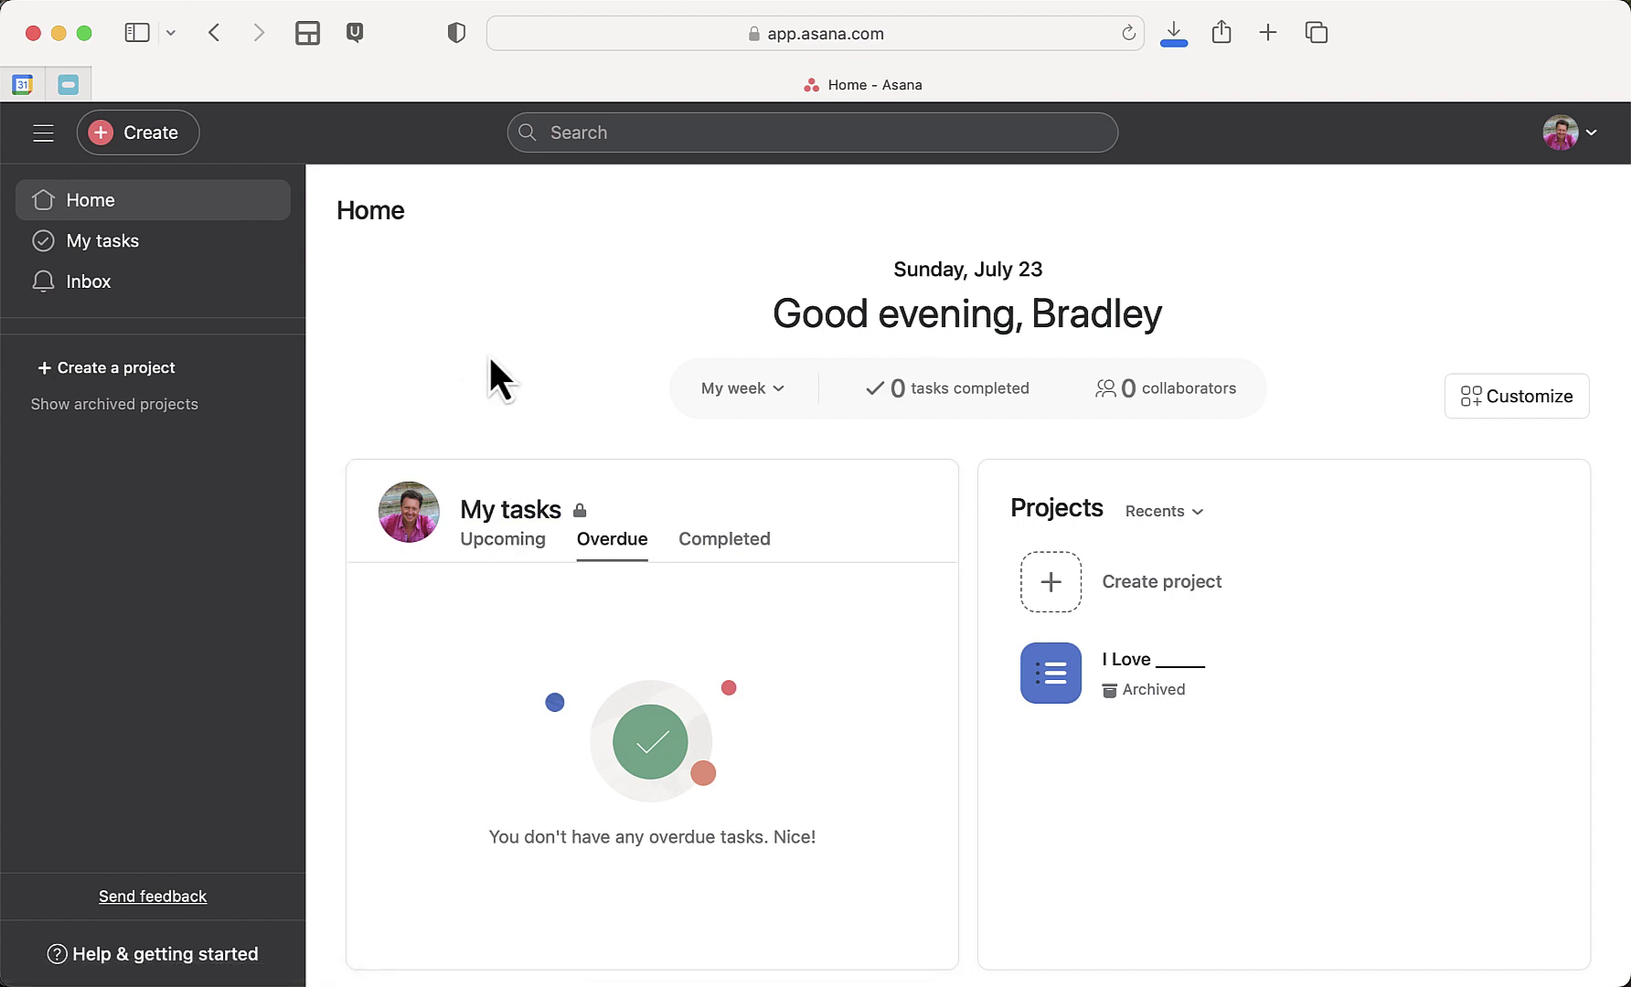
Create a List-view project named 'Whatever' and go to its empty task list
left_click(137, 370)
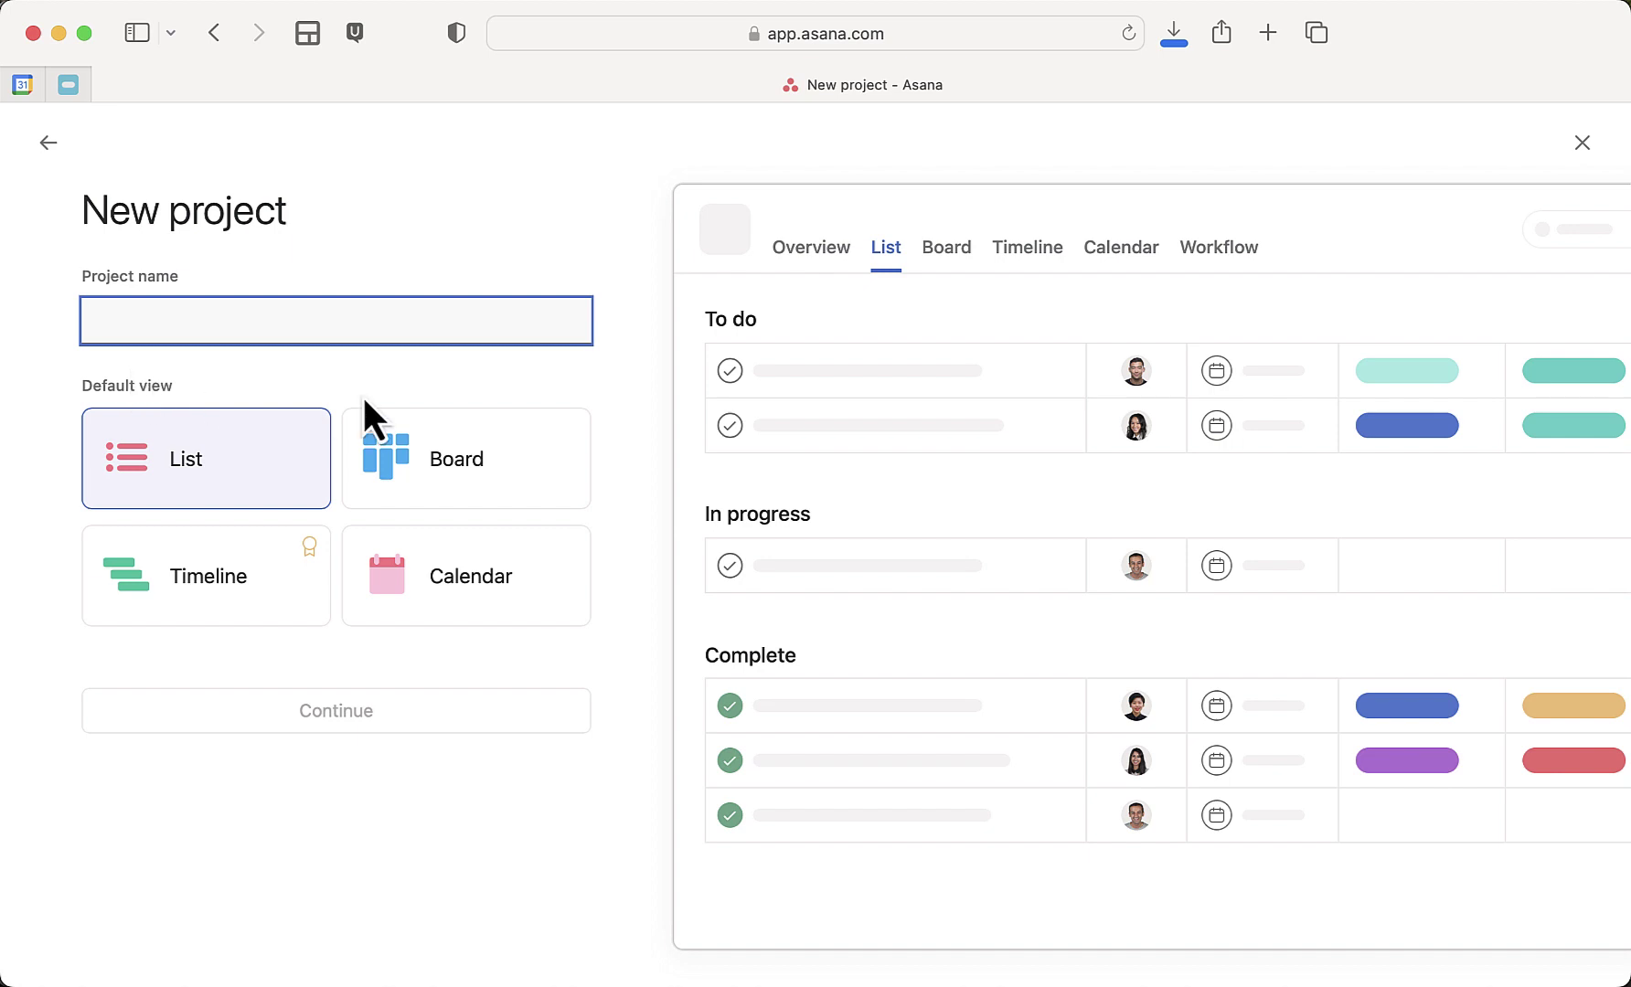
type("We")
key("BackSpace")
key("BackSpace")
type("Ta")
key("BackSpace")
key("BackSpace")
type("Whatever")
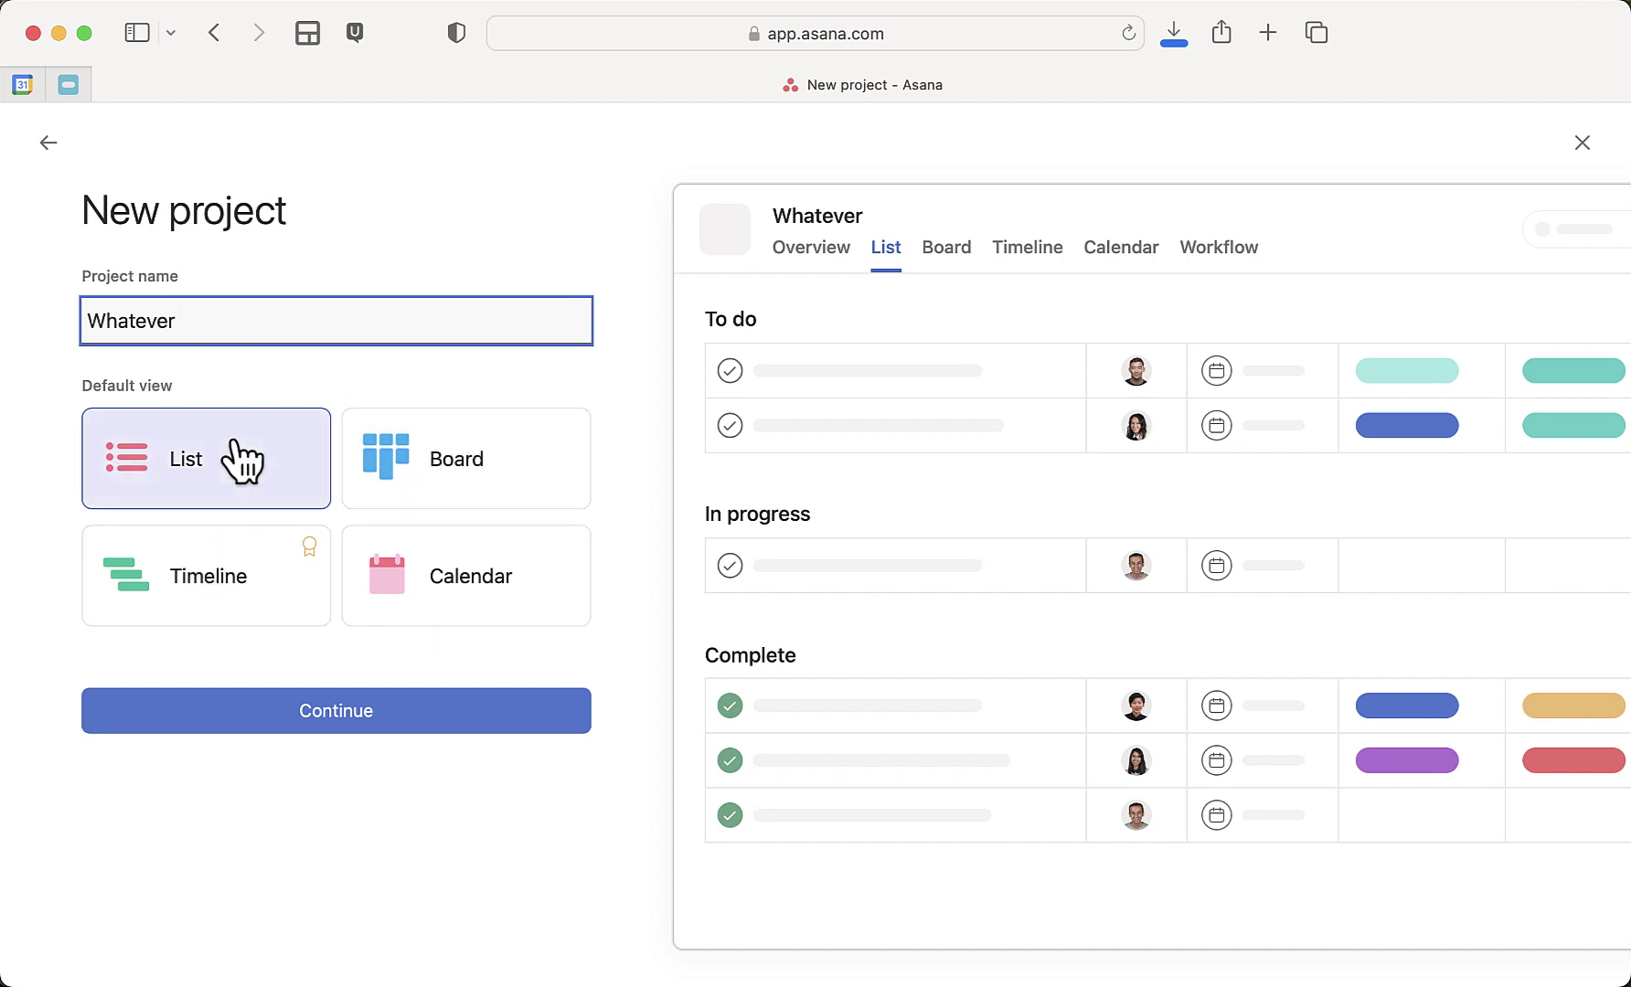
left_click(603, 541)
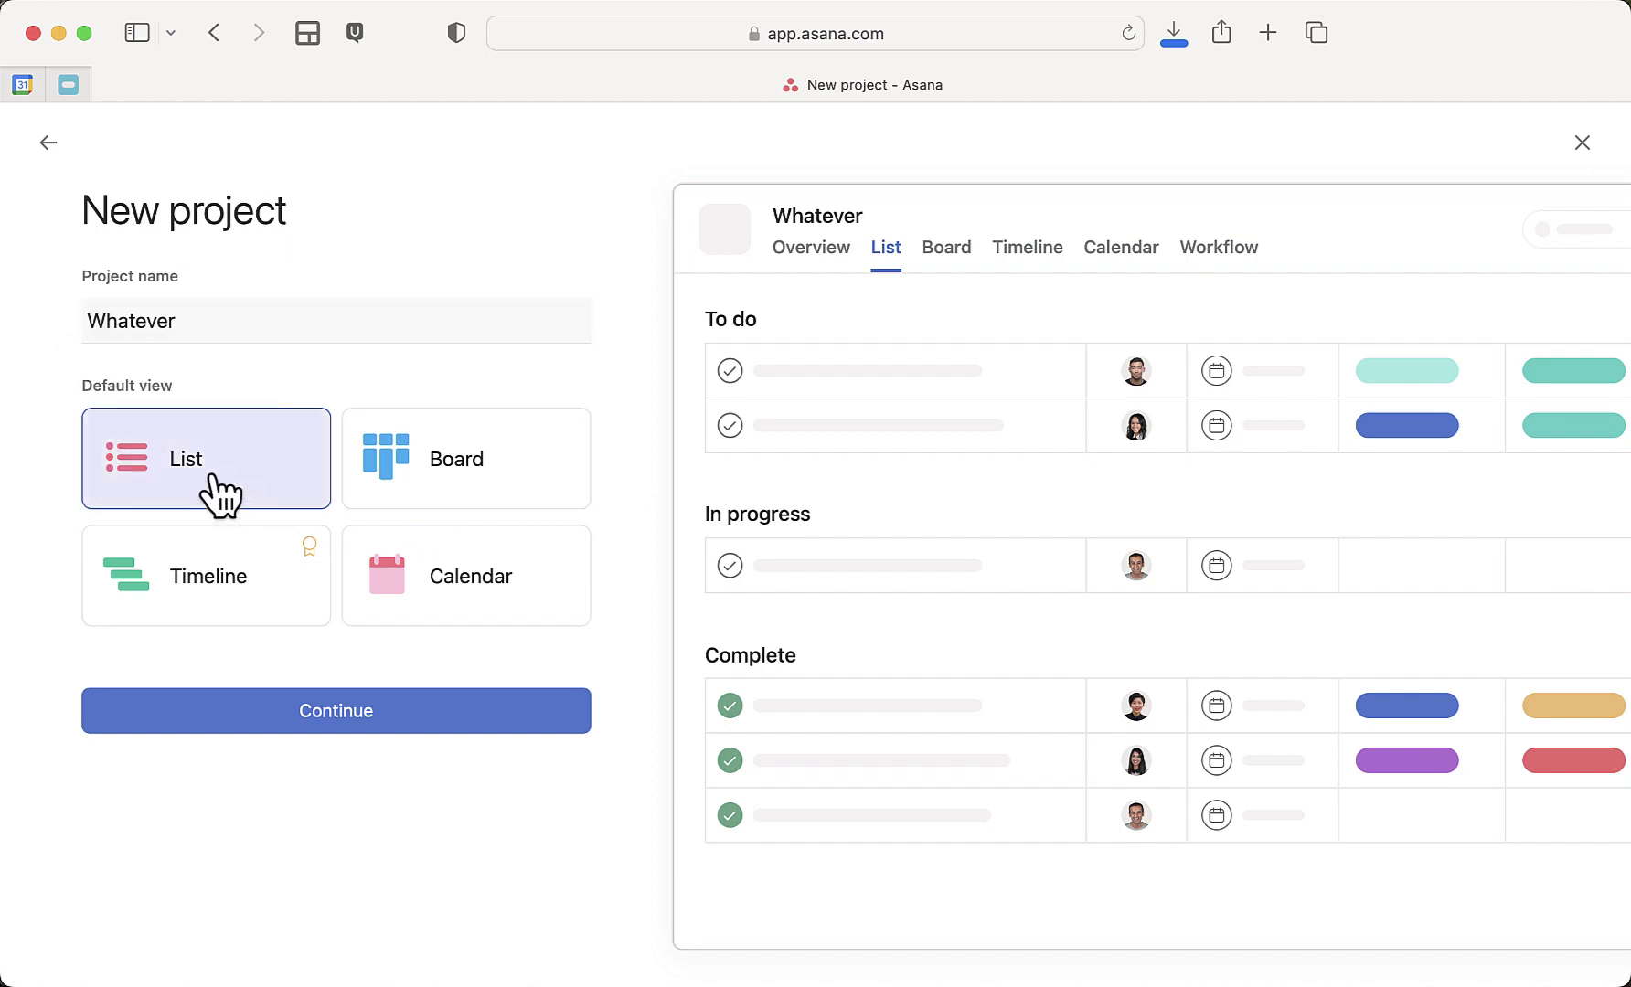
left_click(373, 722)
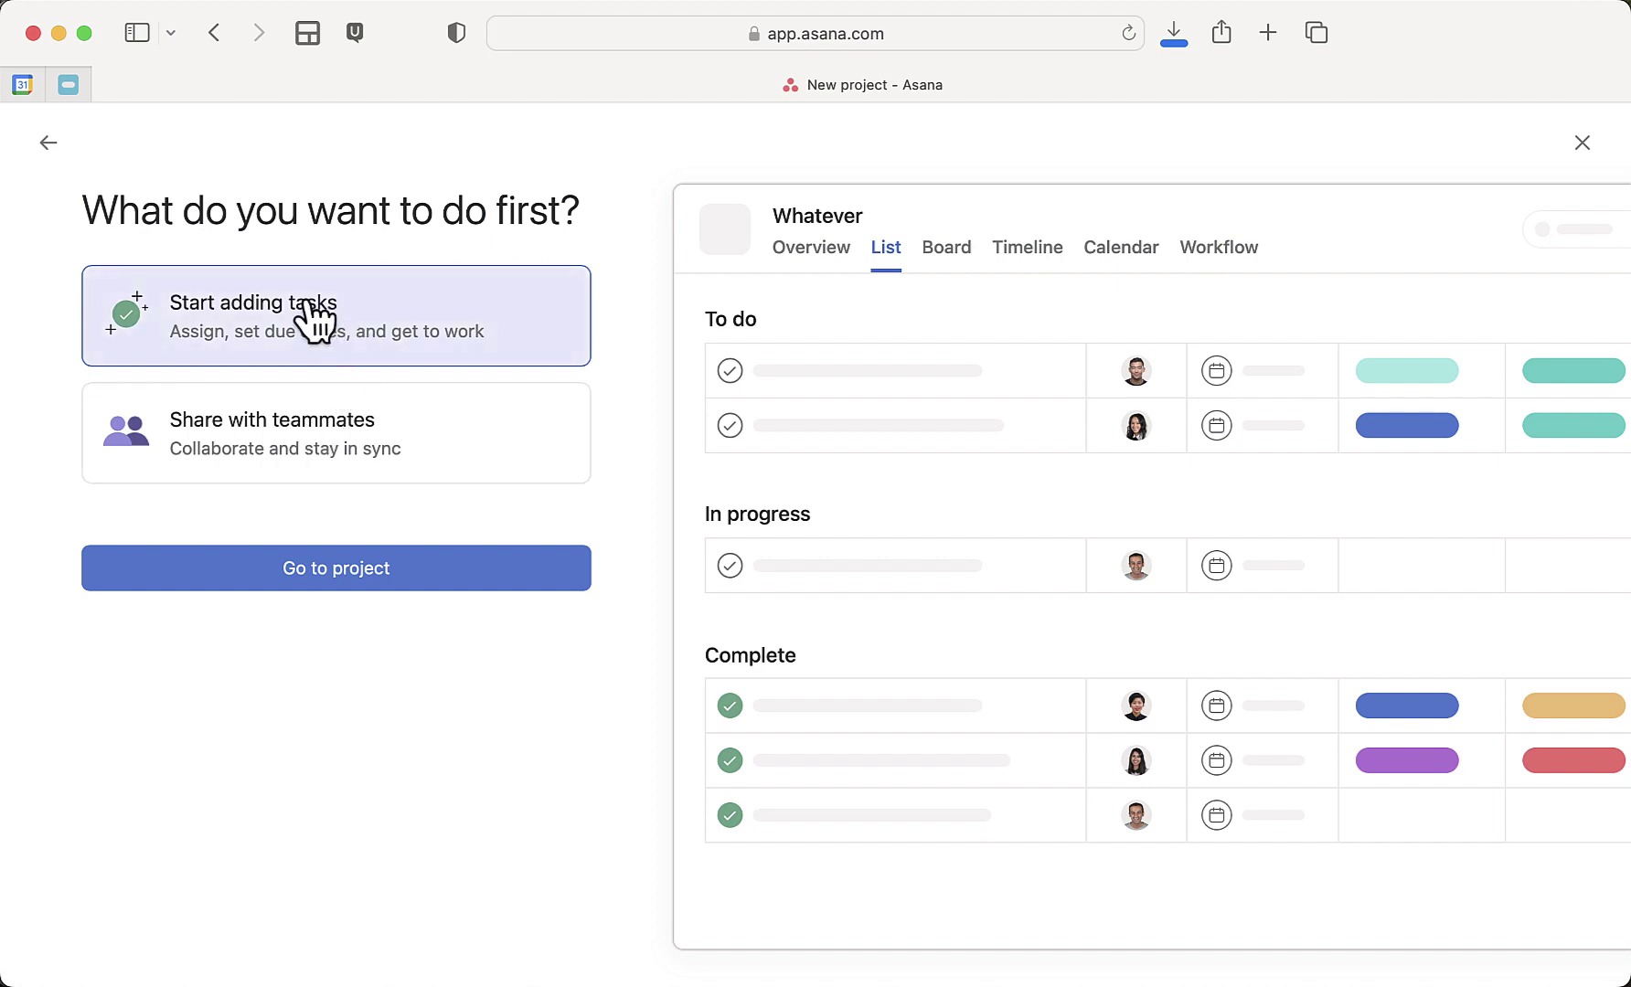
left_click(331, 569)
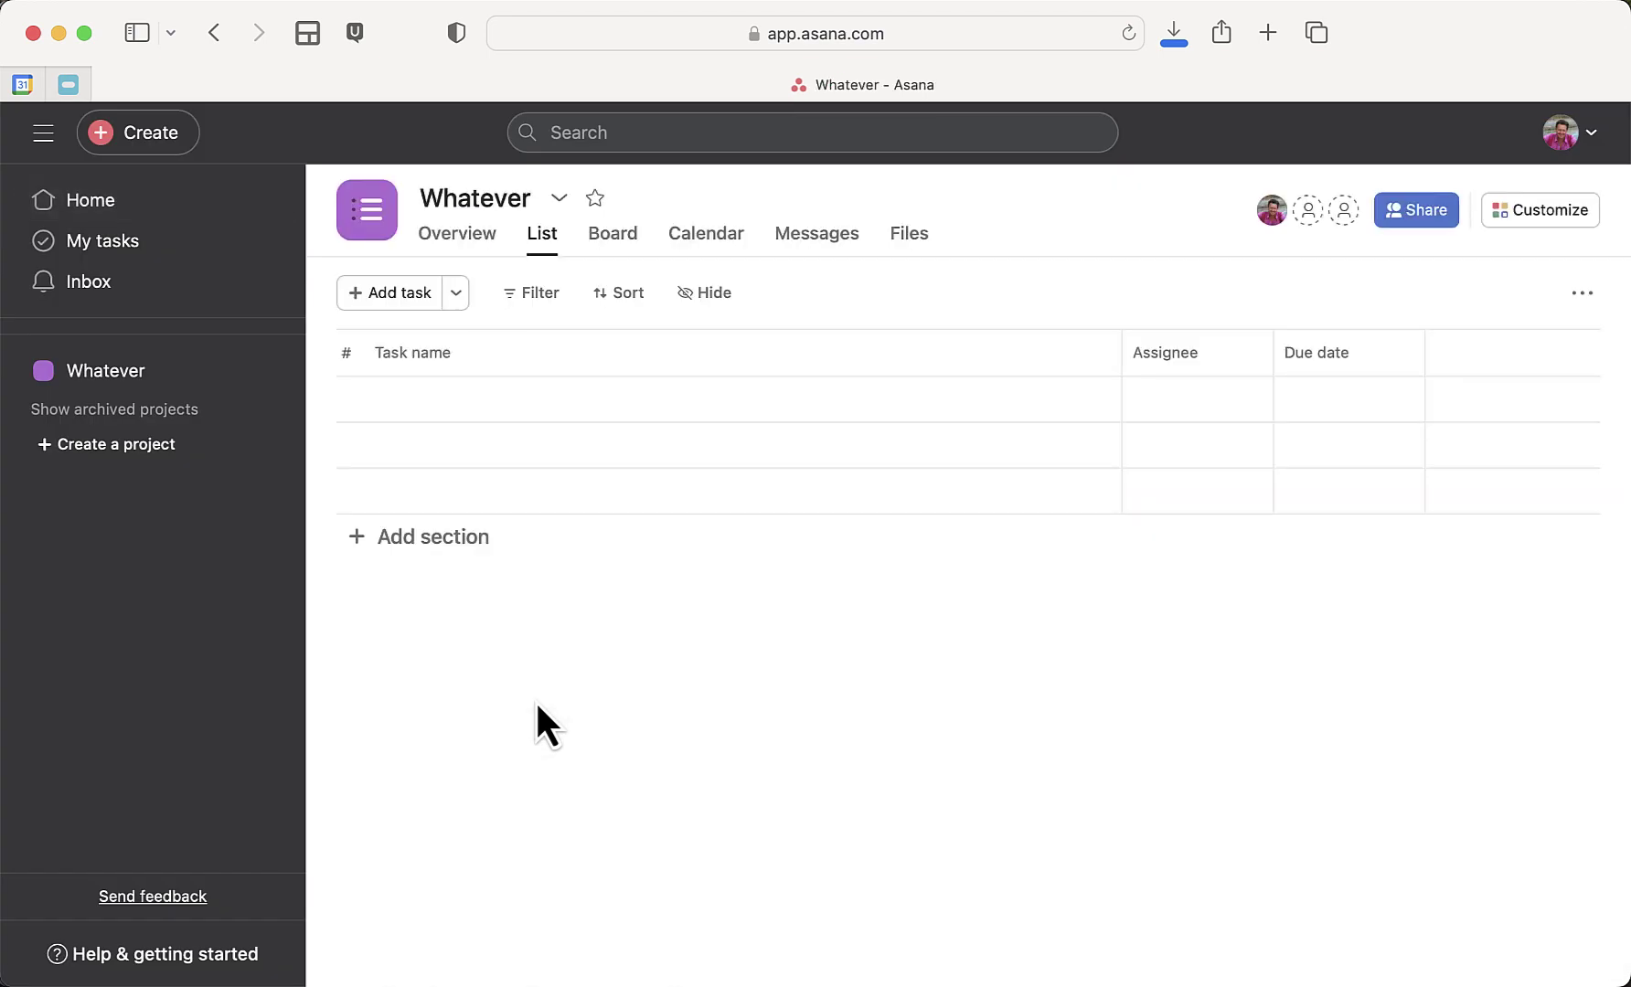
Give the Whatever project a rocket icon and salmon colour, then bring up its Import options
left_click(558, 198)
mouse_move(663, 348)
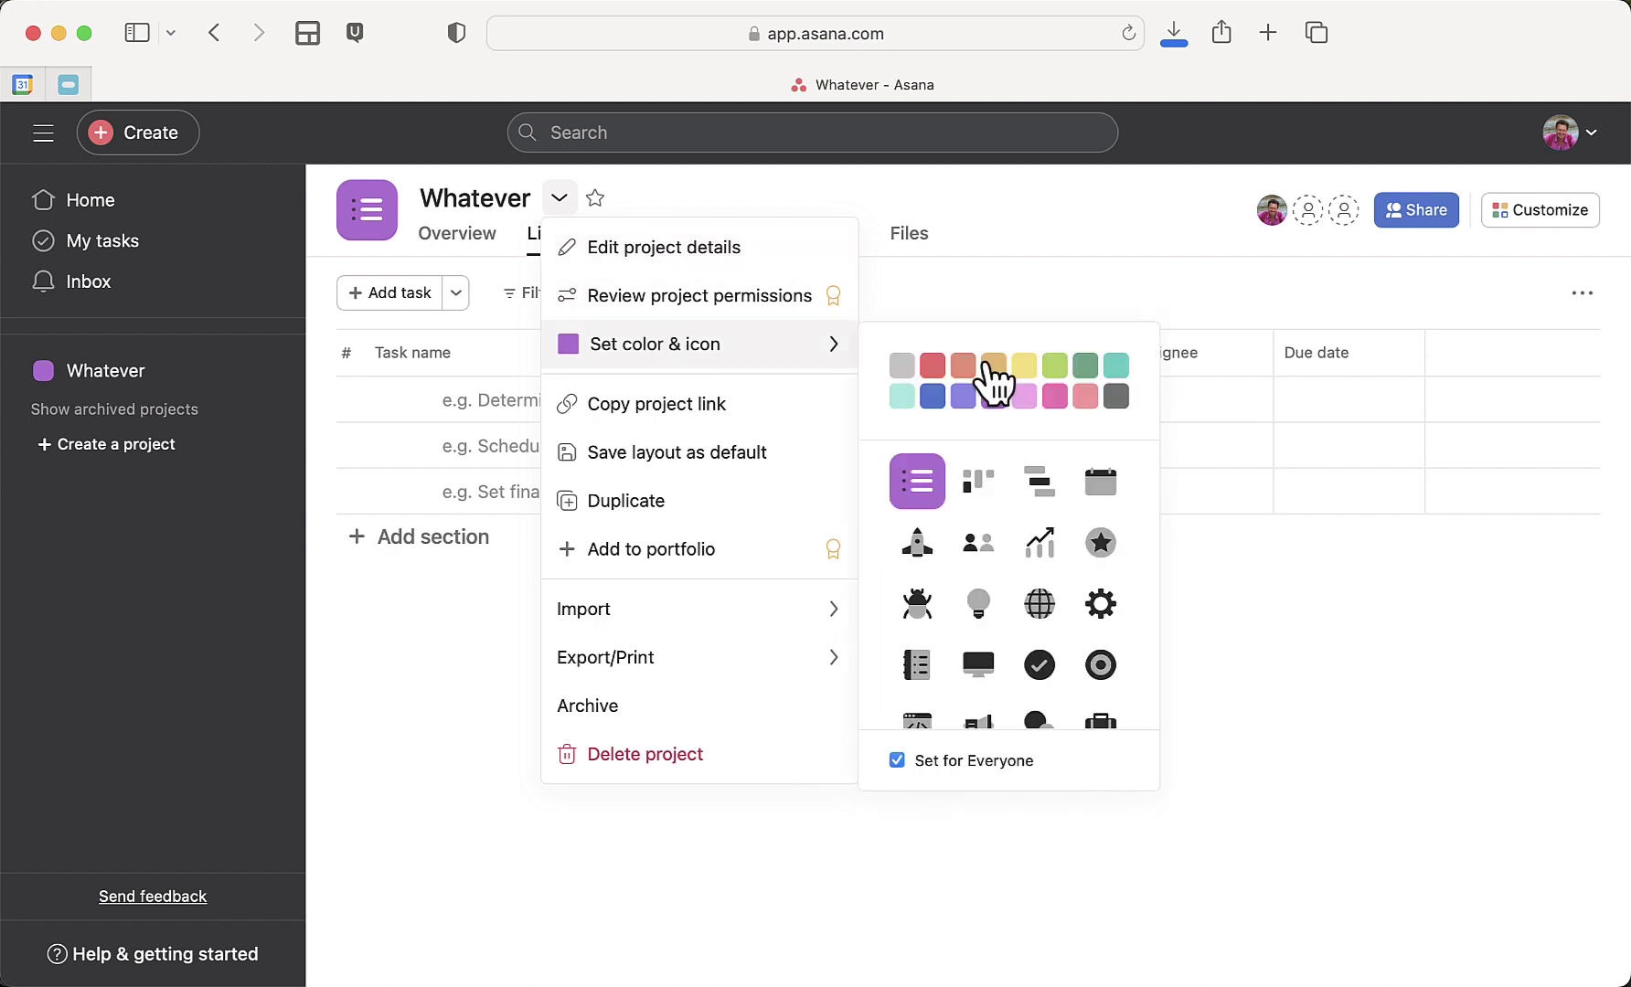
left_click(923, 549)
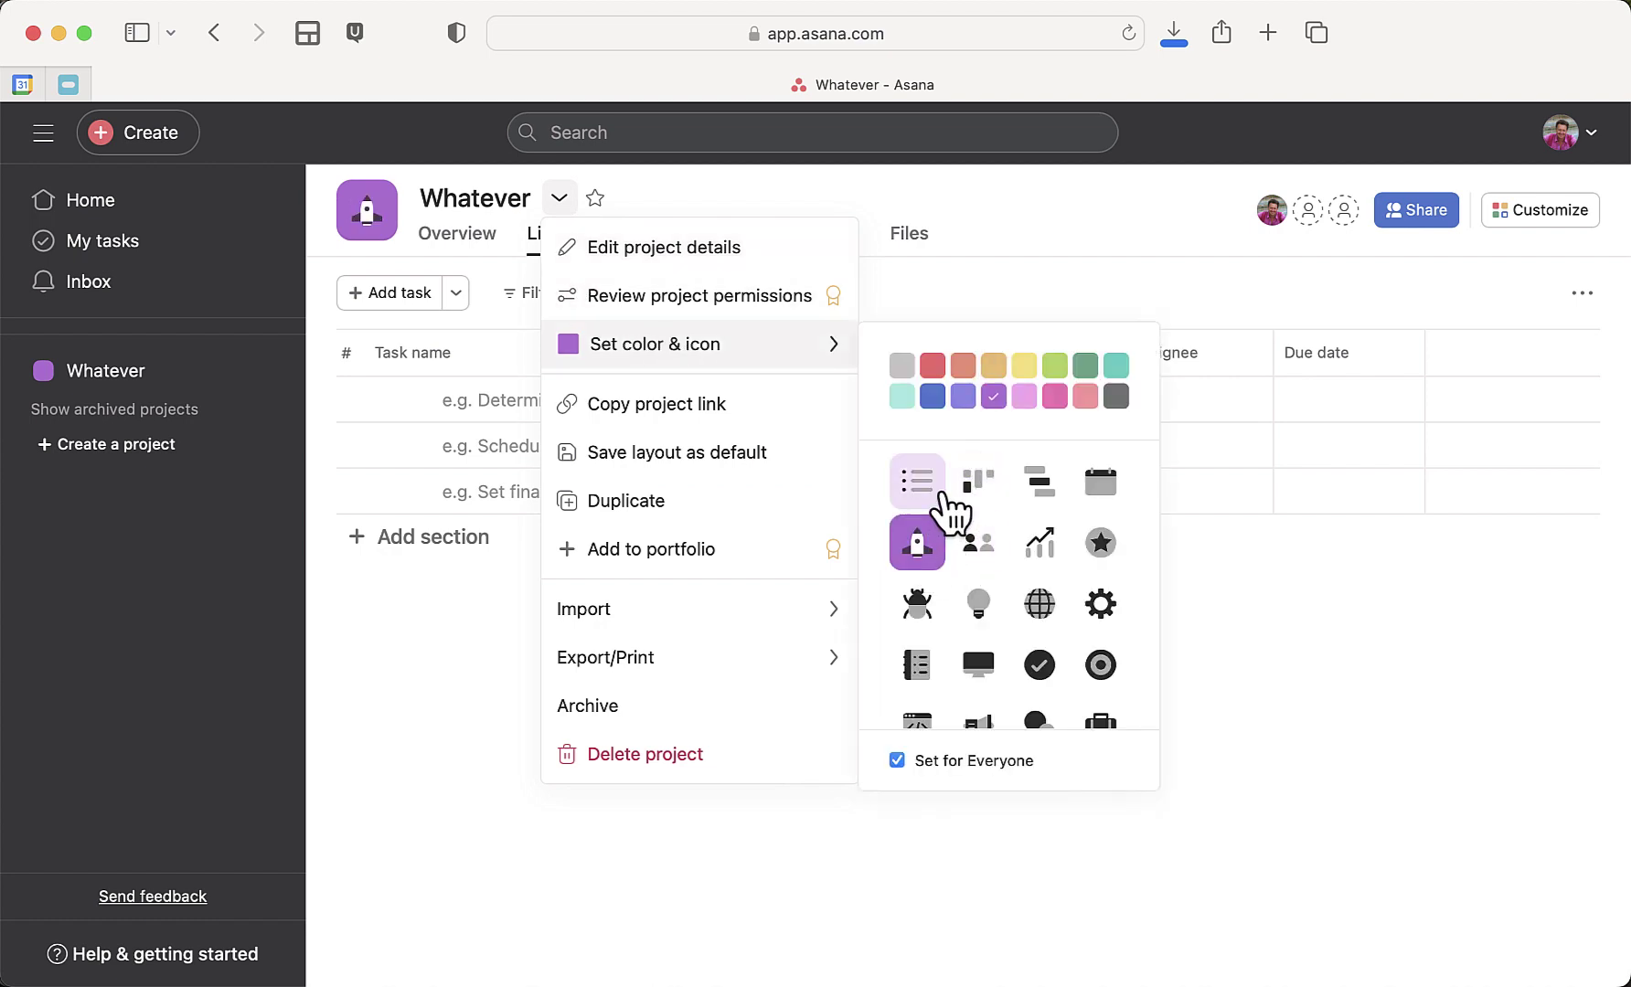
left_click(962, 367)
left_click(472, 662)
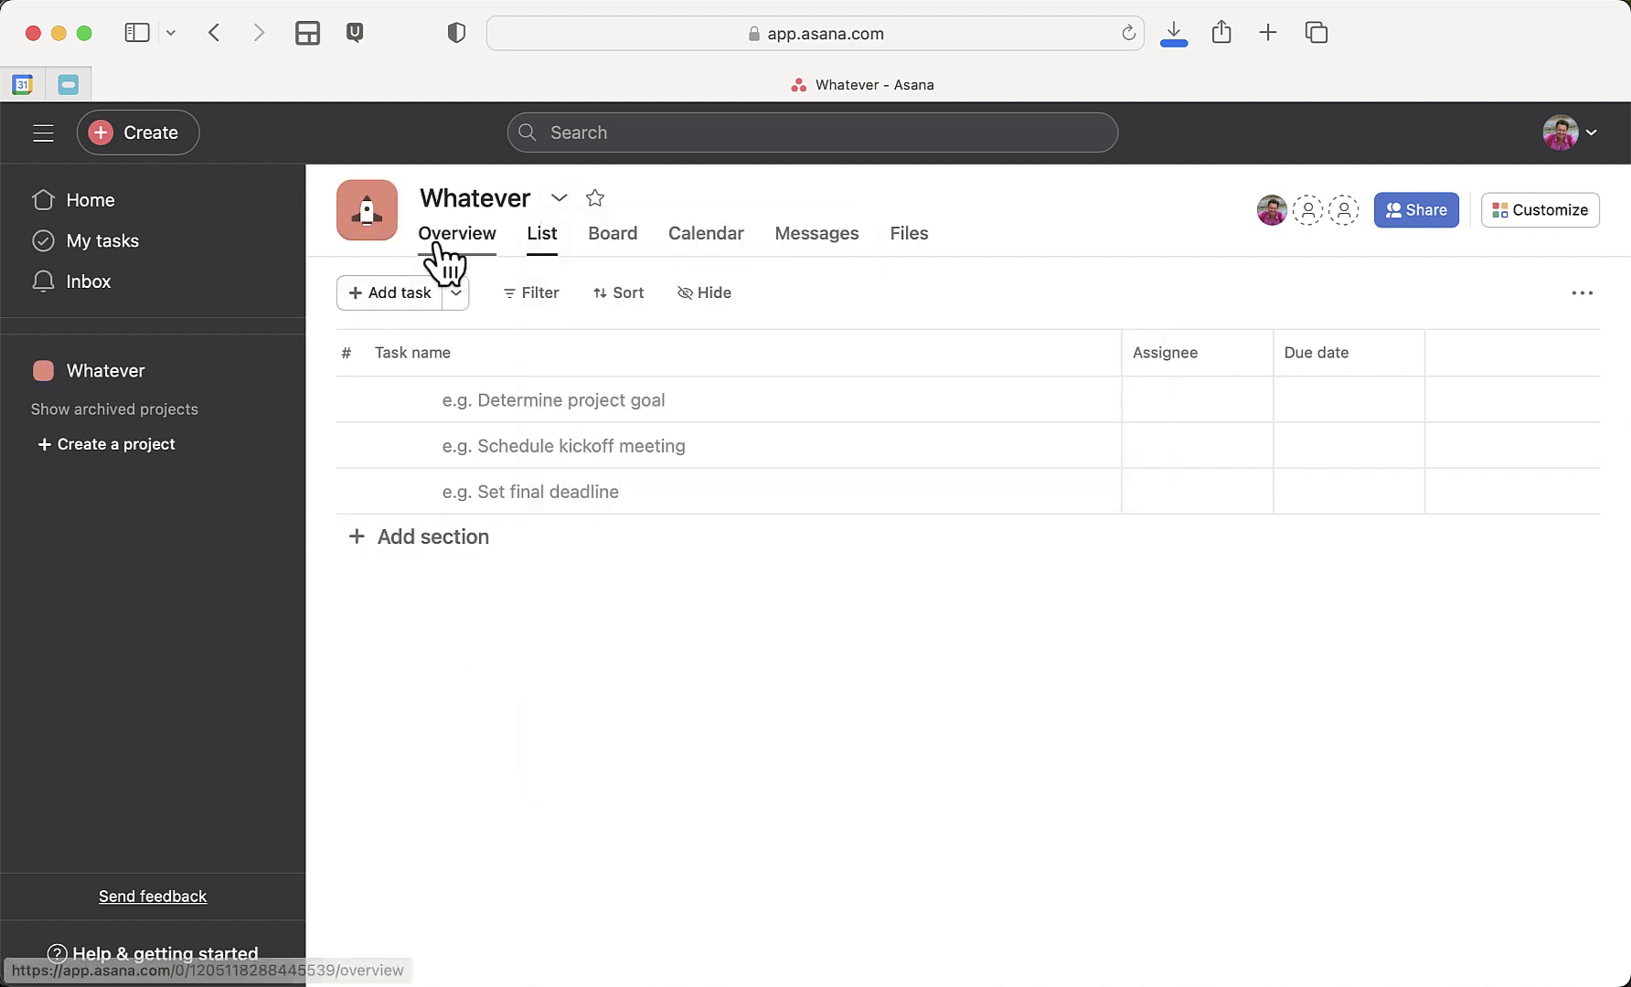
left_click(558, 197)
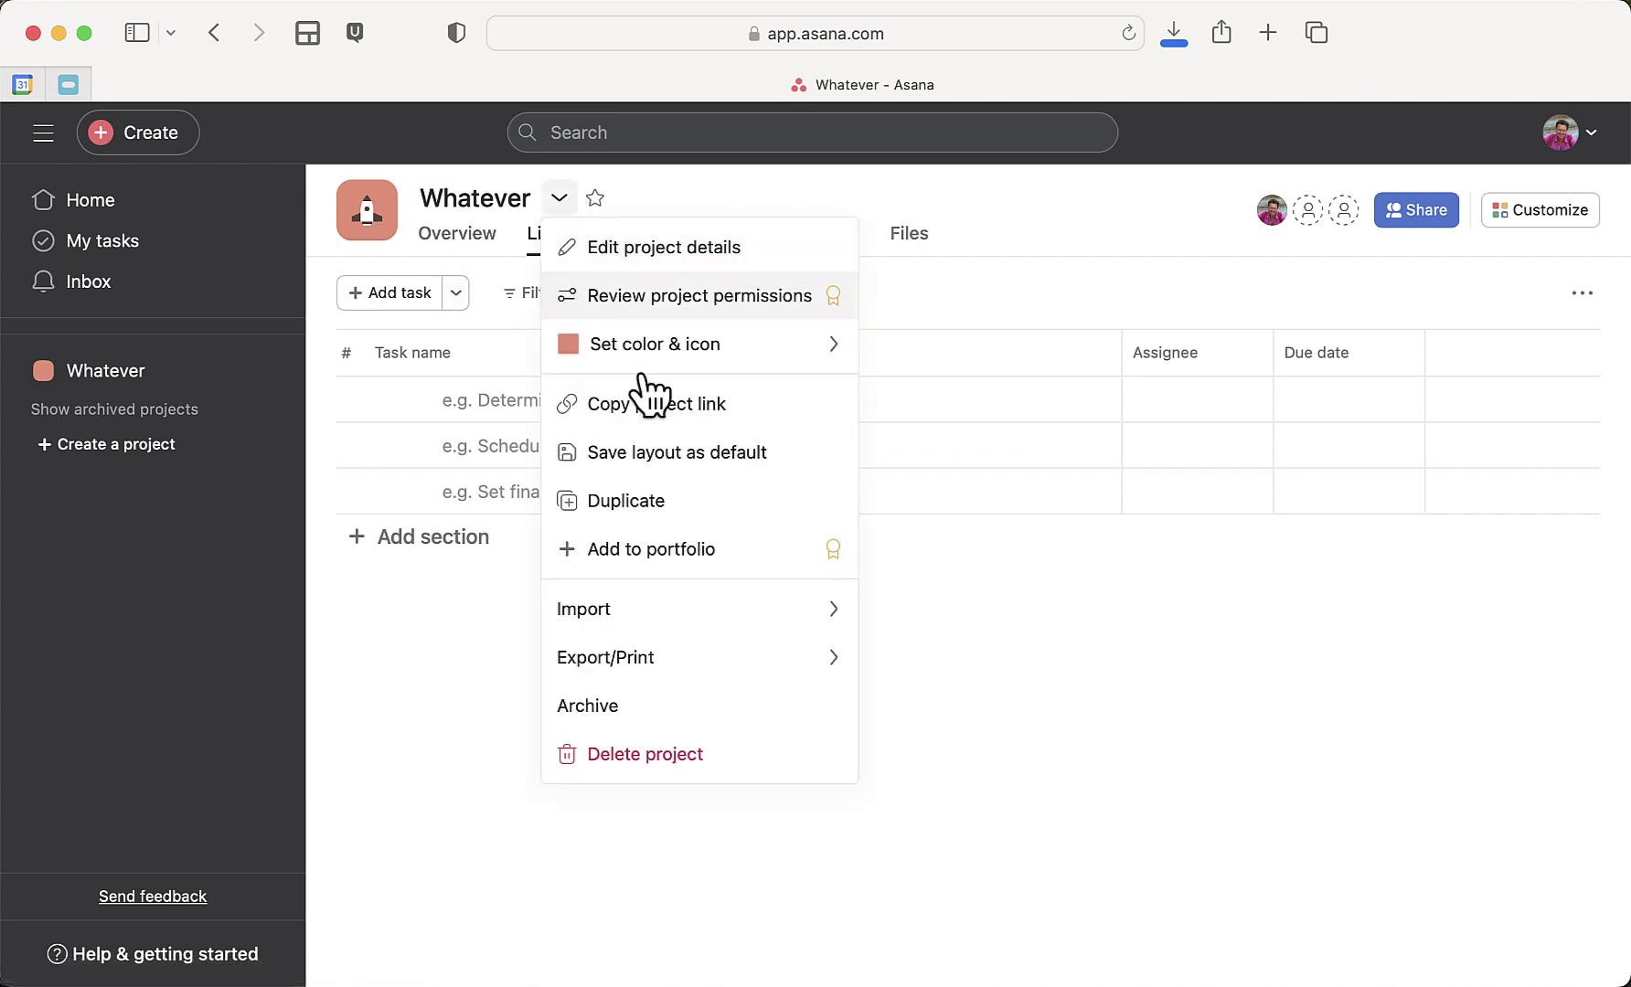
mouse_move(709, 610)
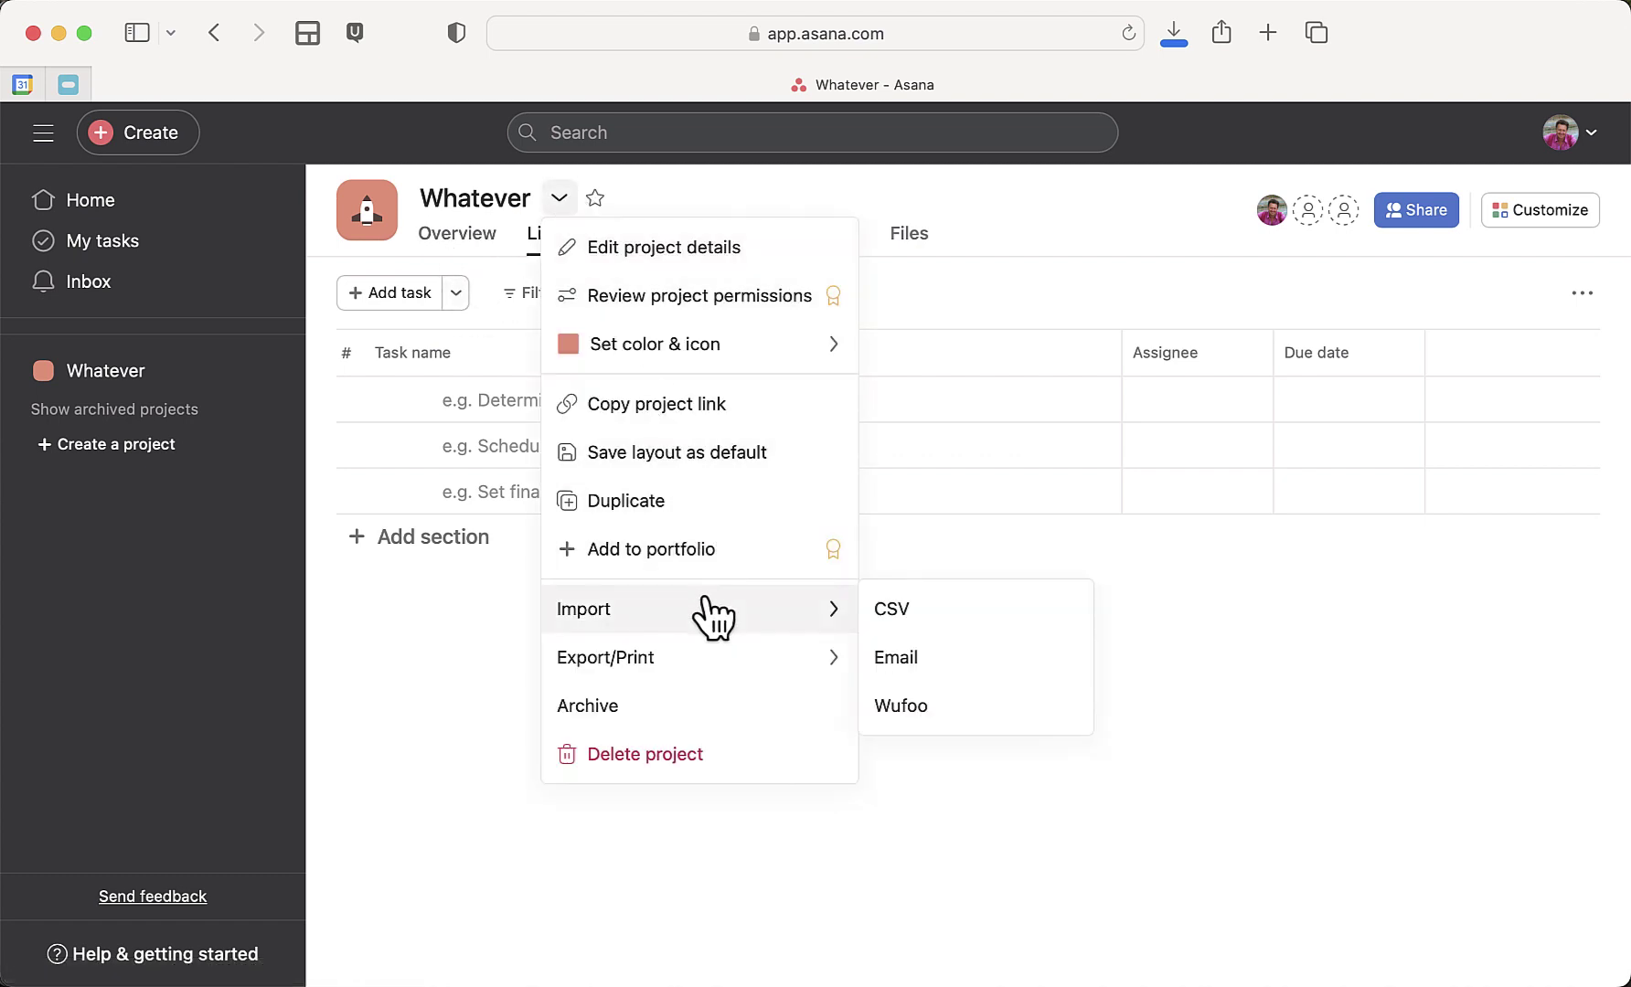
Upload the checklist CSV from Downloads as tasks and return to the Whatever project
left_click(945, 605)
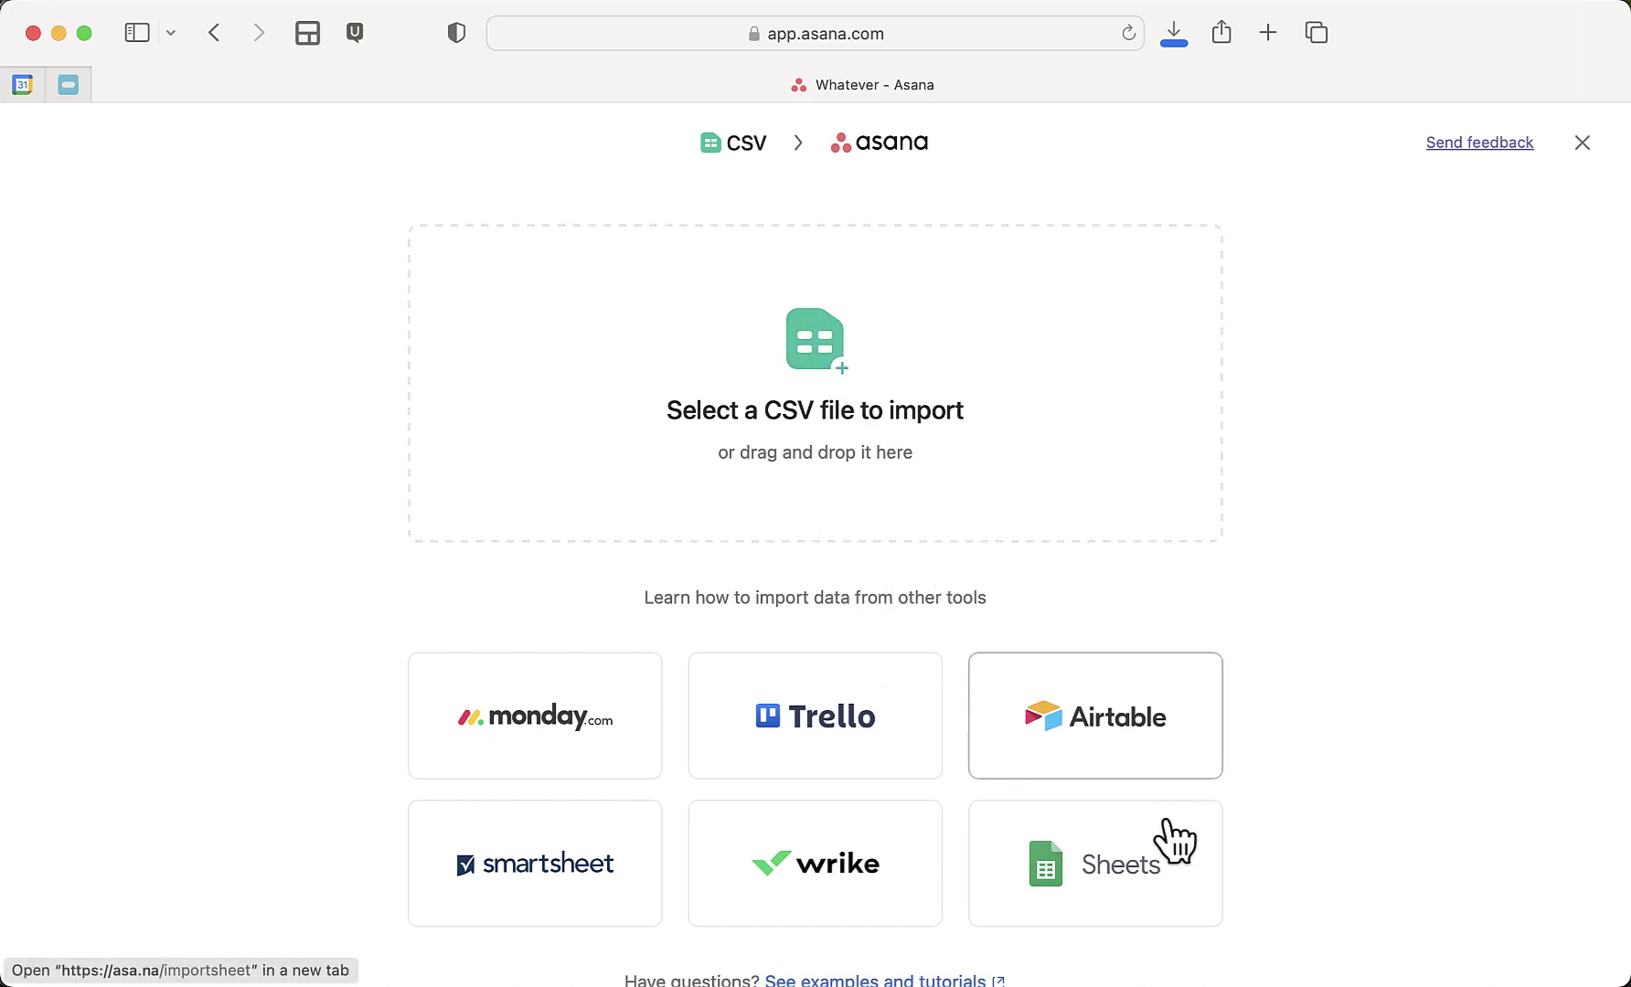
scroll(1223, 832, "down", 2)
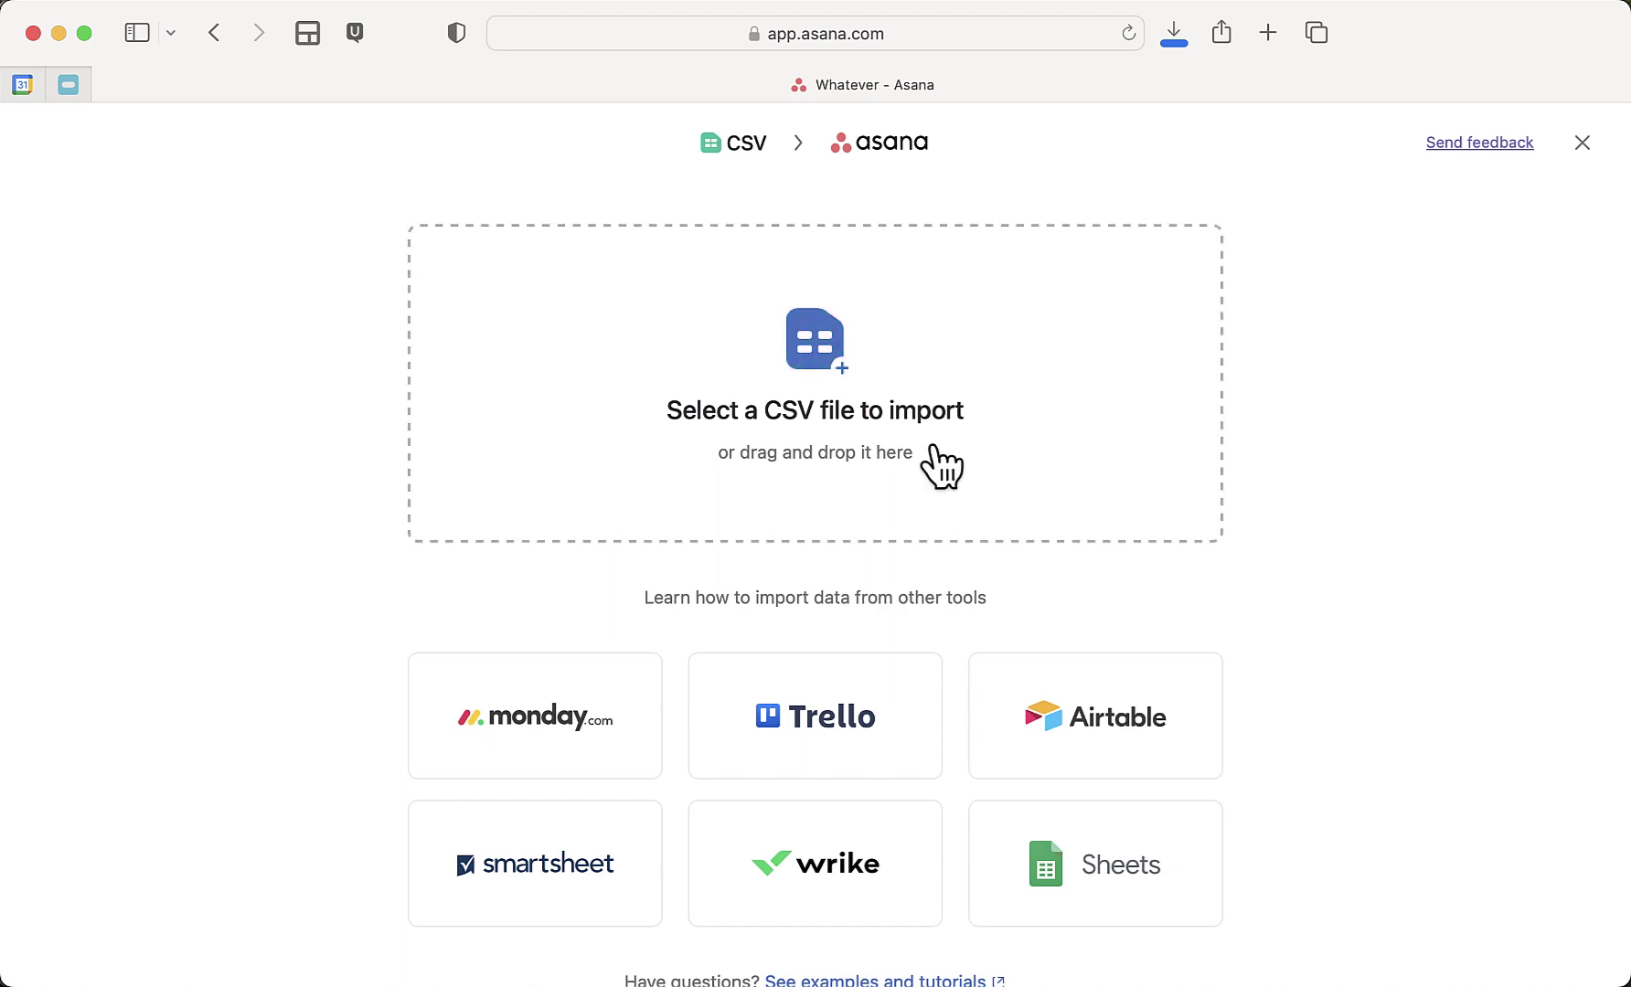
left_click(573, 369)
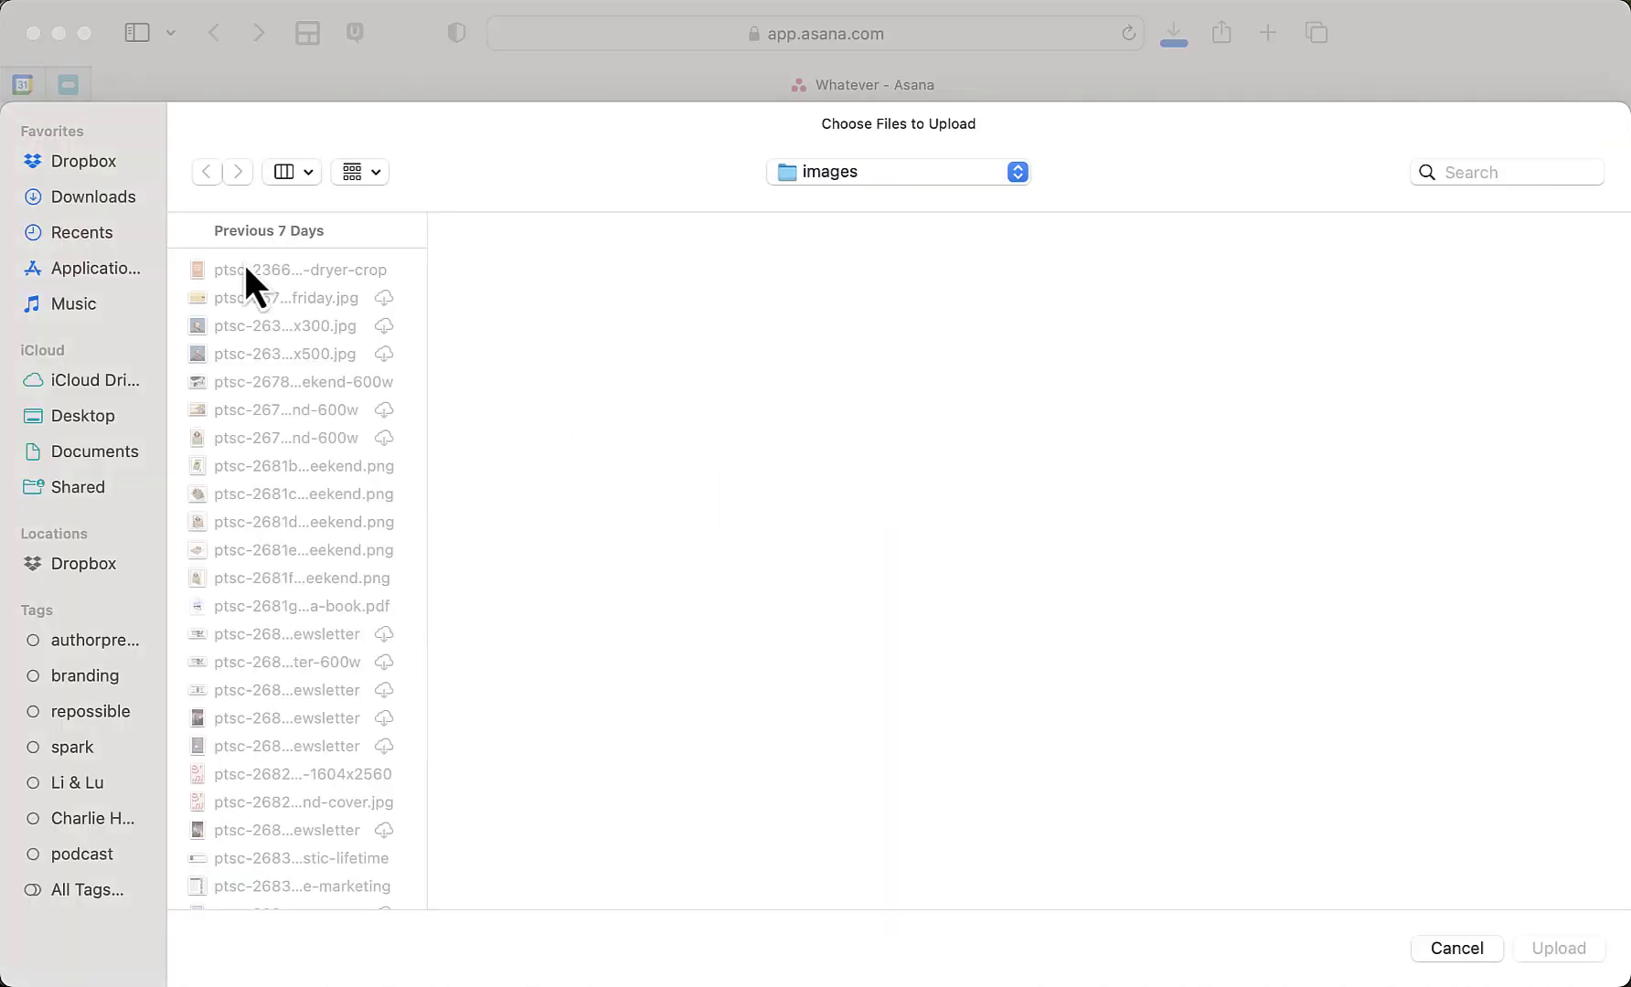
left_click(119, 197)
left_click(319, 297)
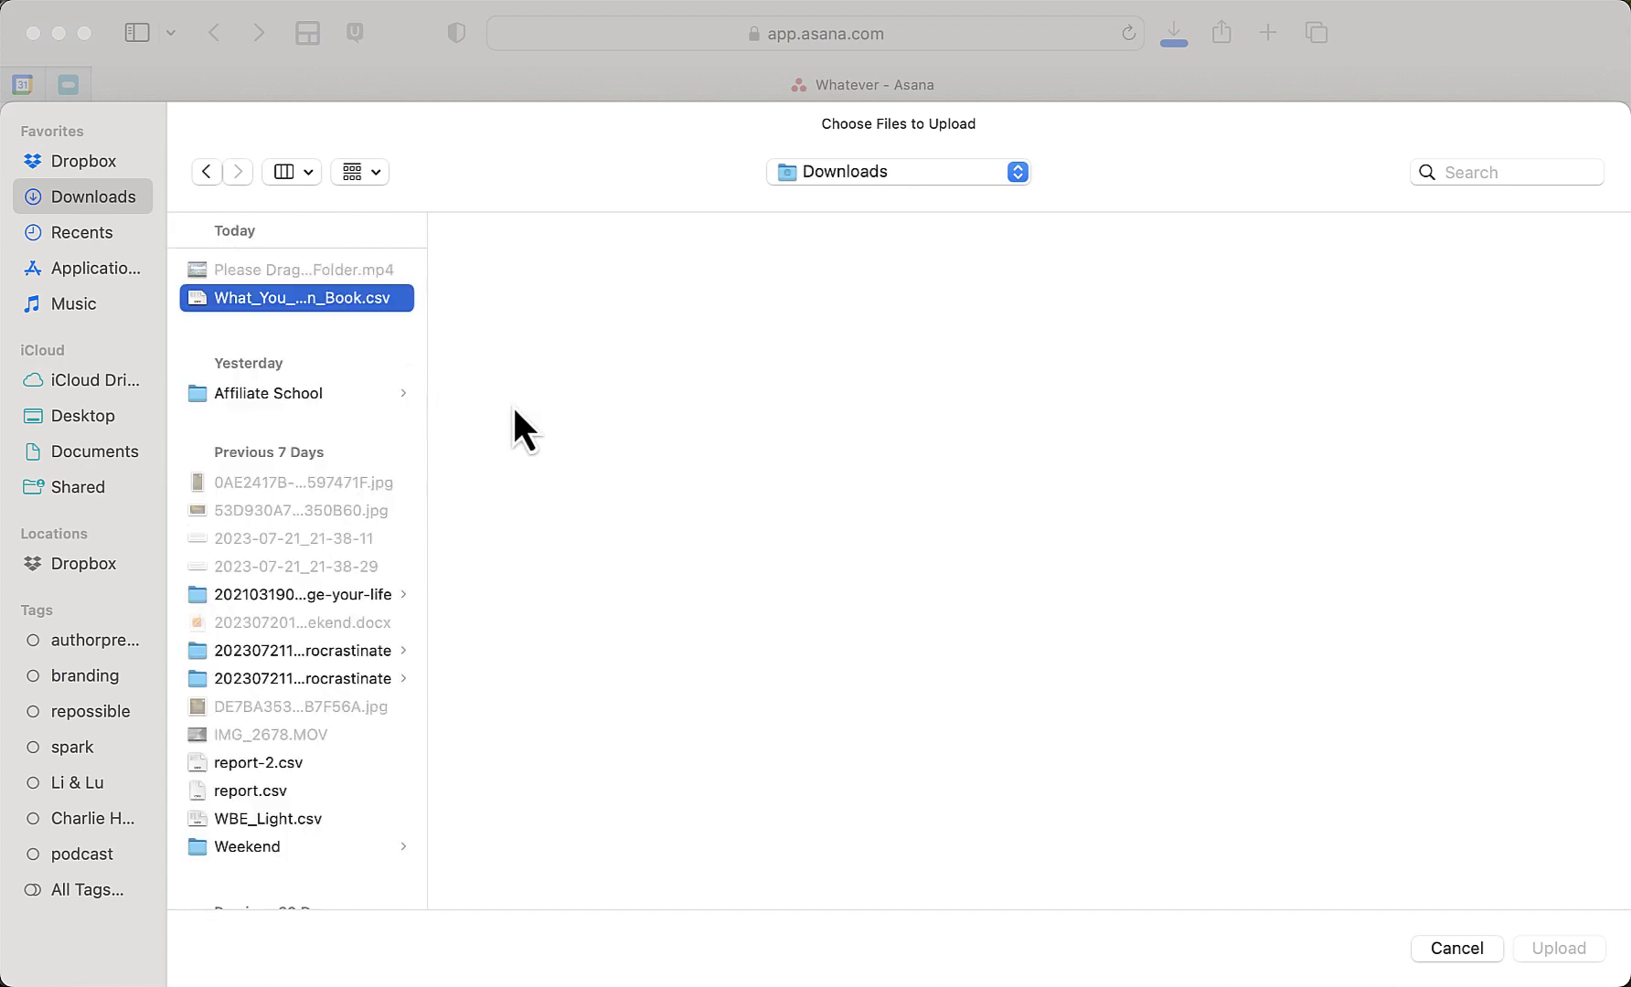
left_click(1570, 951)
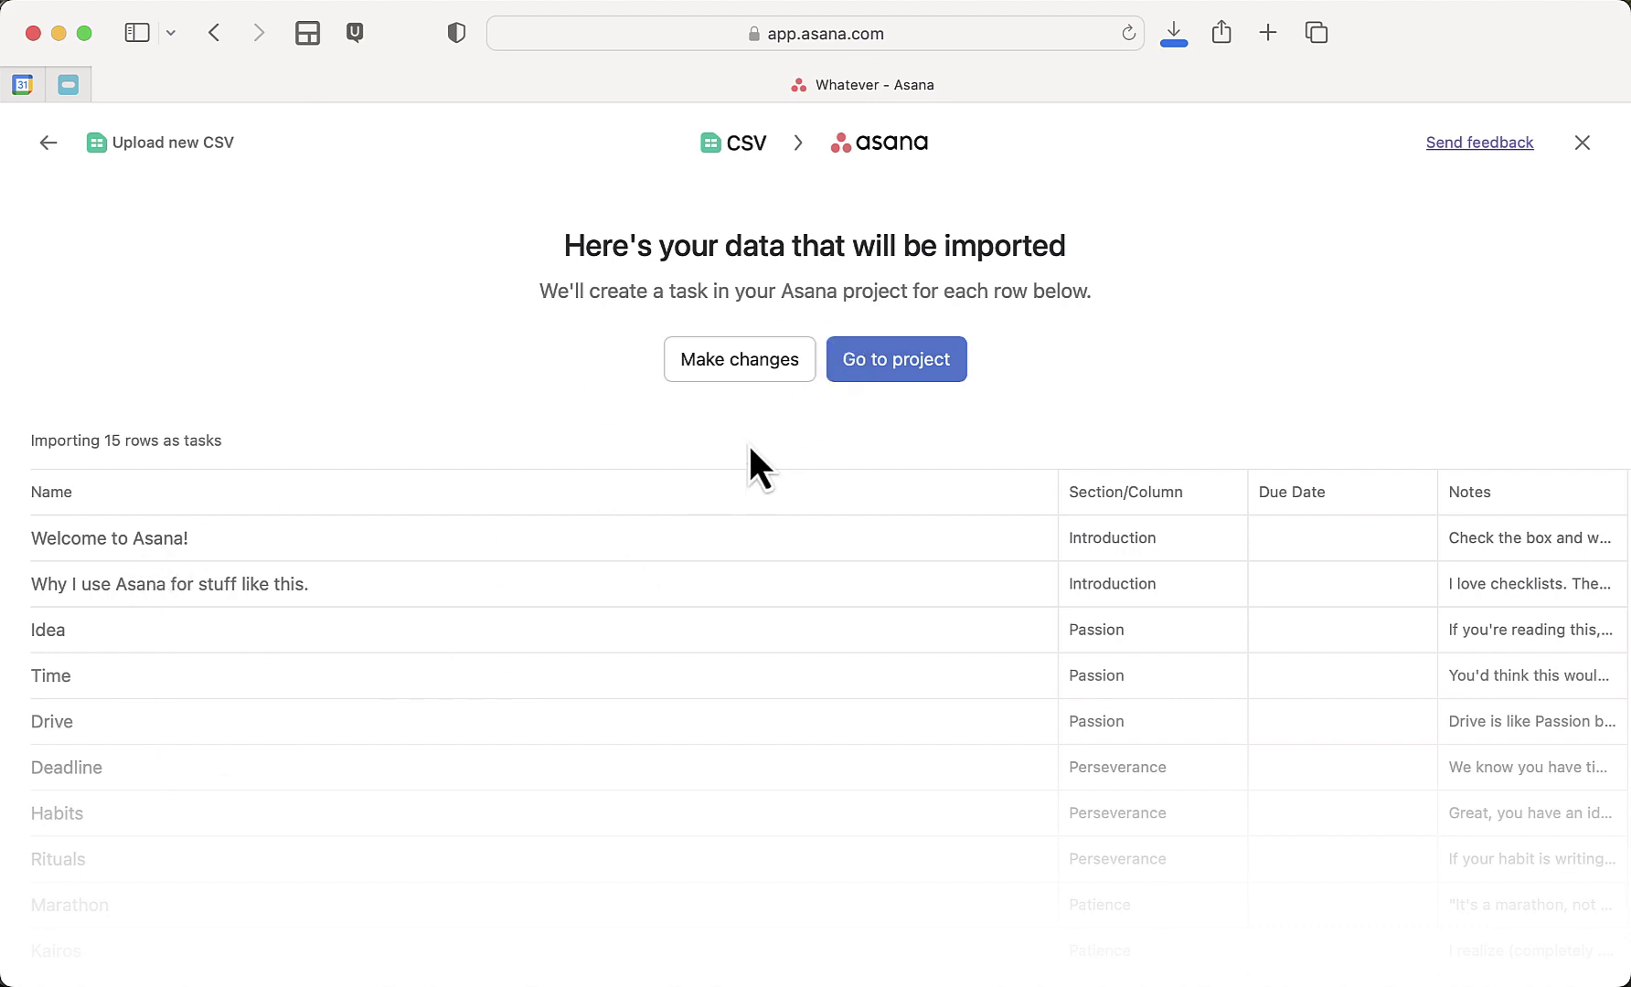
left_click(864, 375)
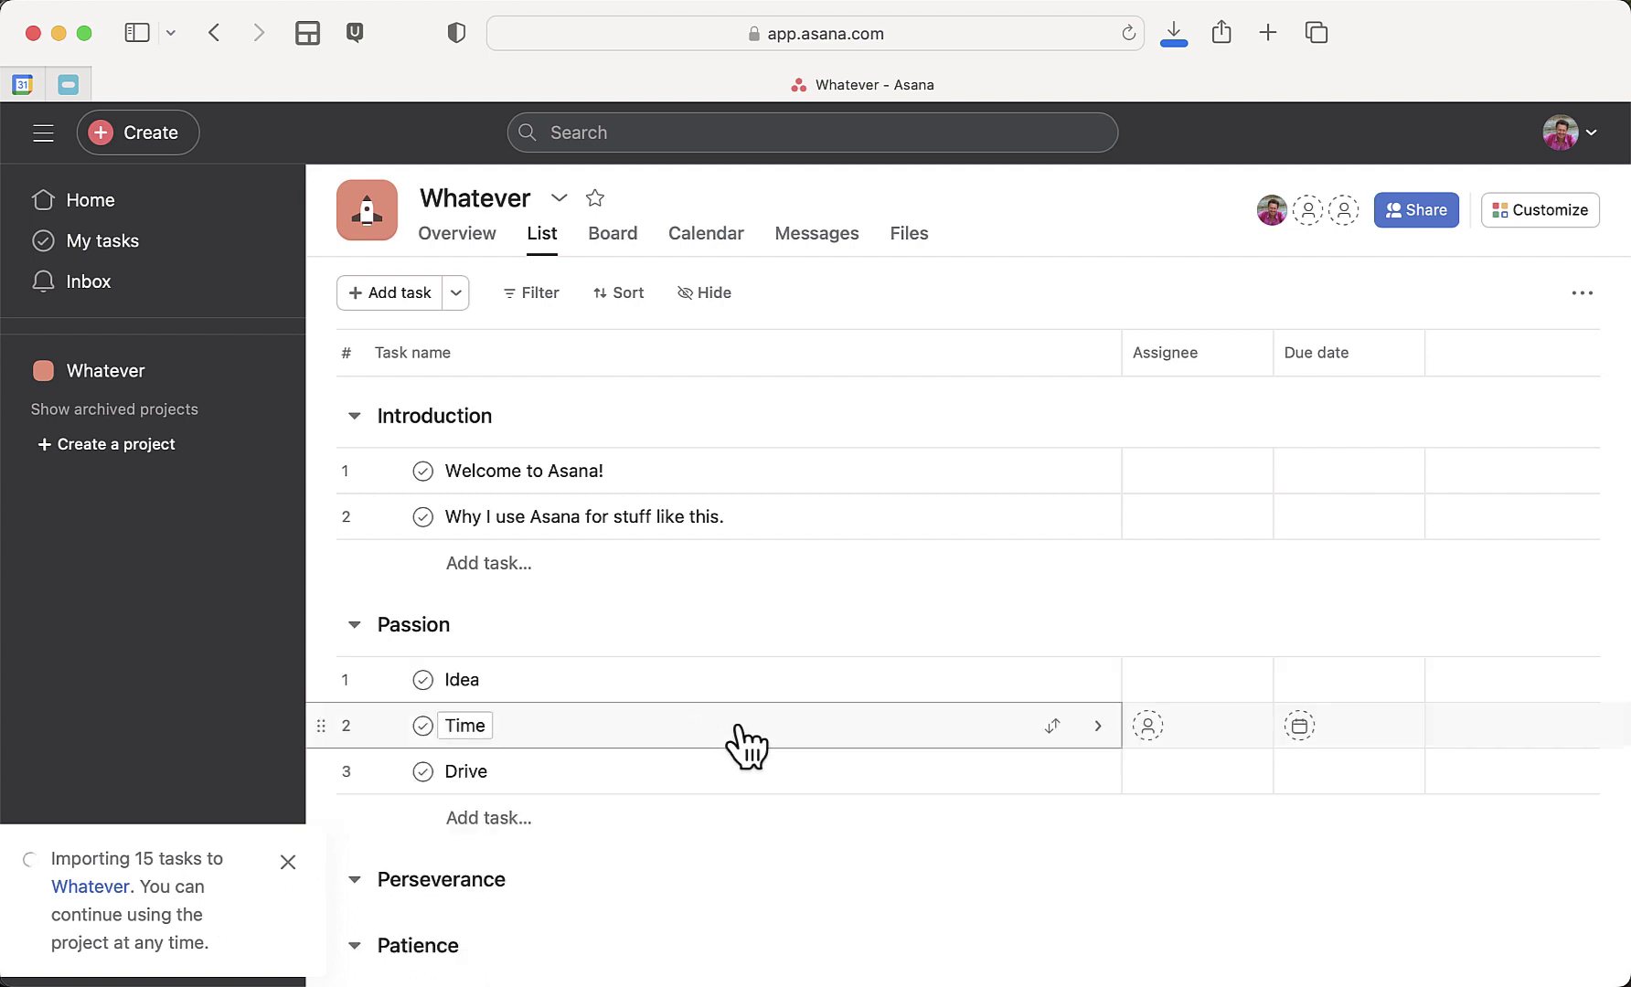
Check the Welcome to Asana!, Why I use Asana and Idea tasks' details, scrolling through the imported list
scroll(605, 757, "down", 1)
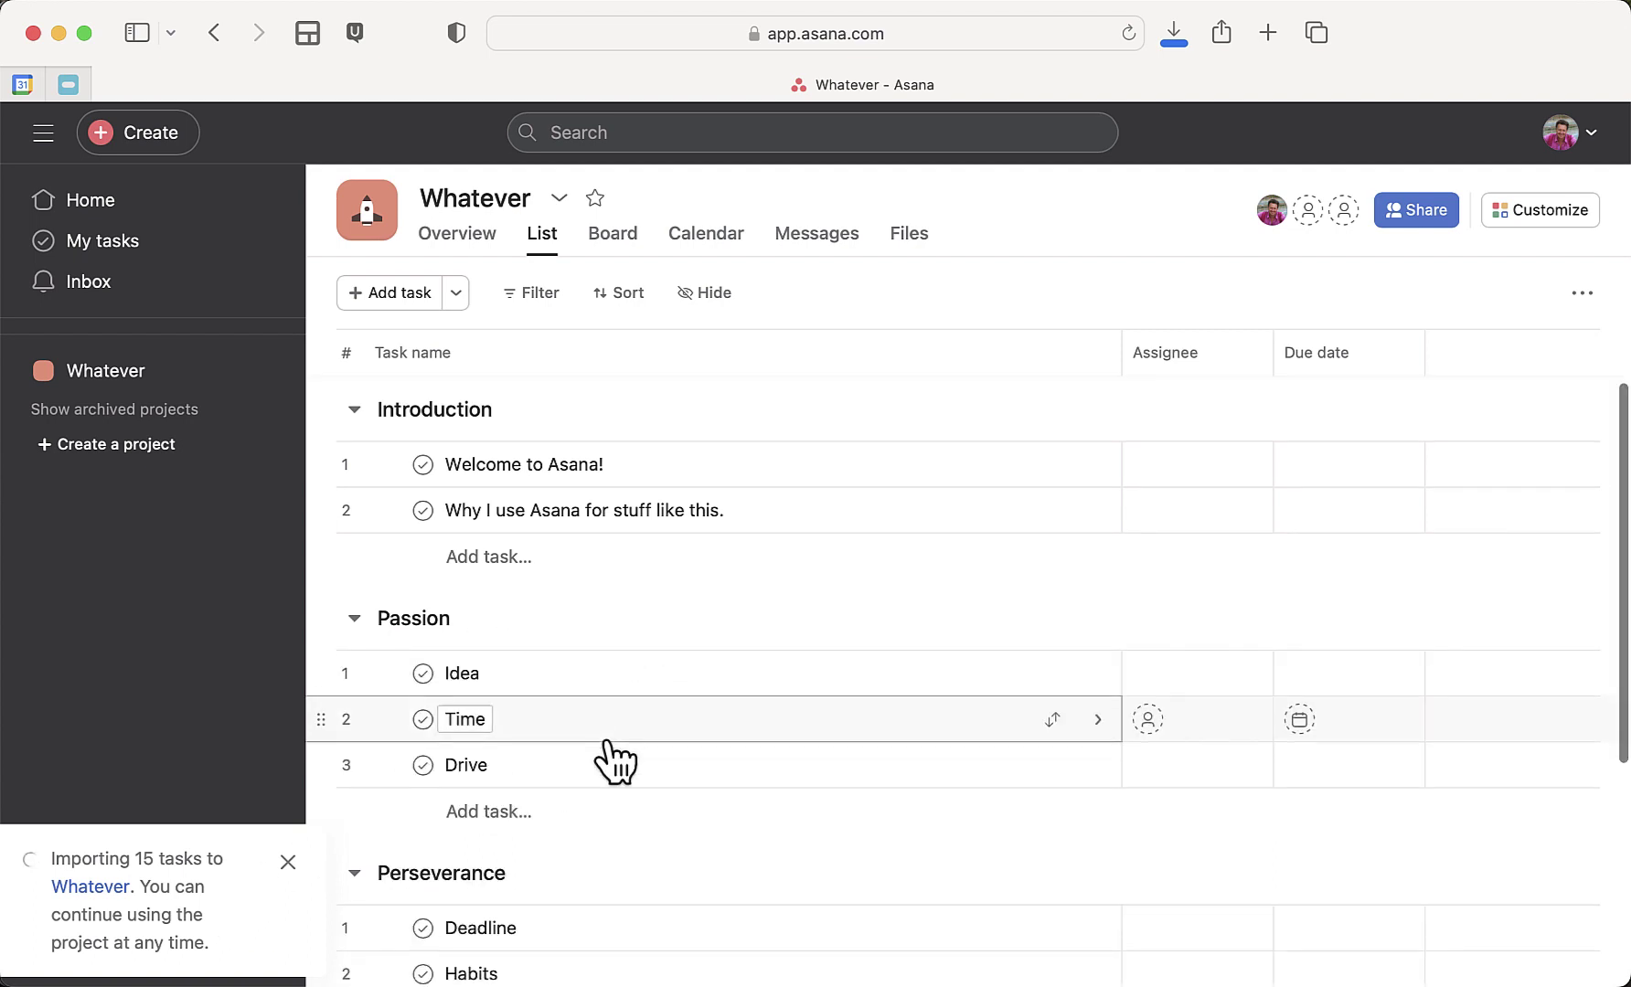
left_click(677, 468)
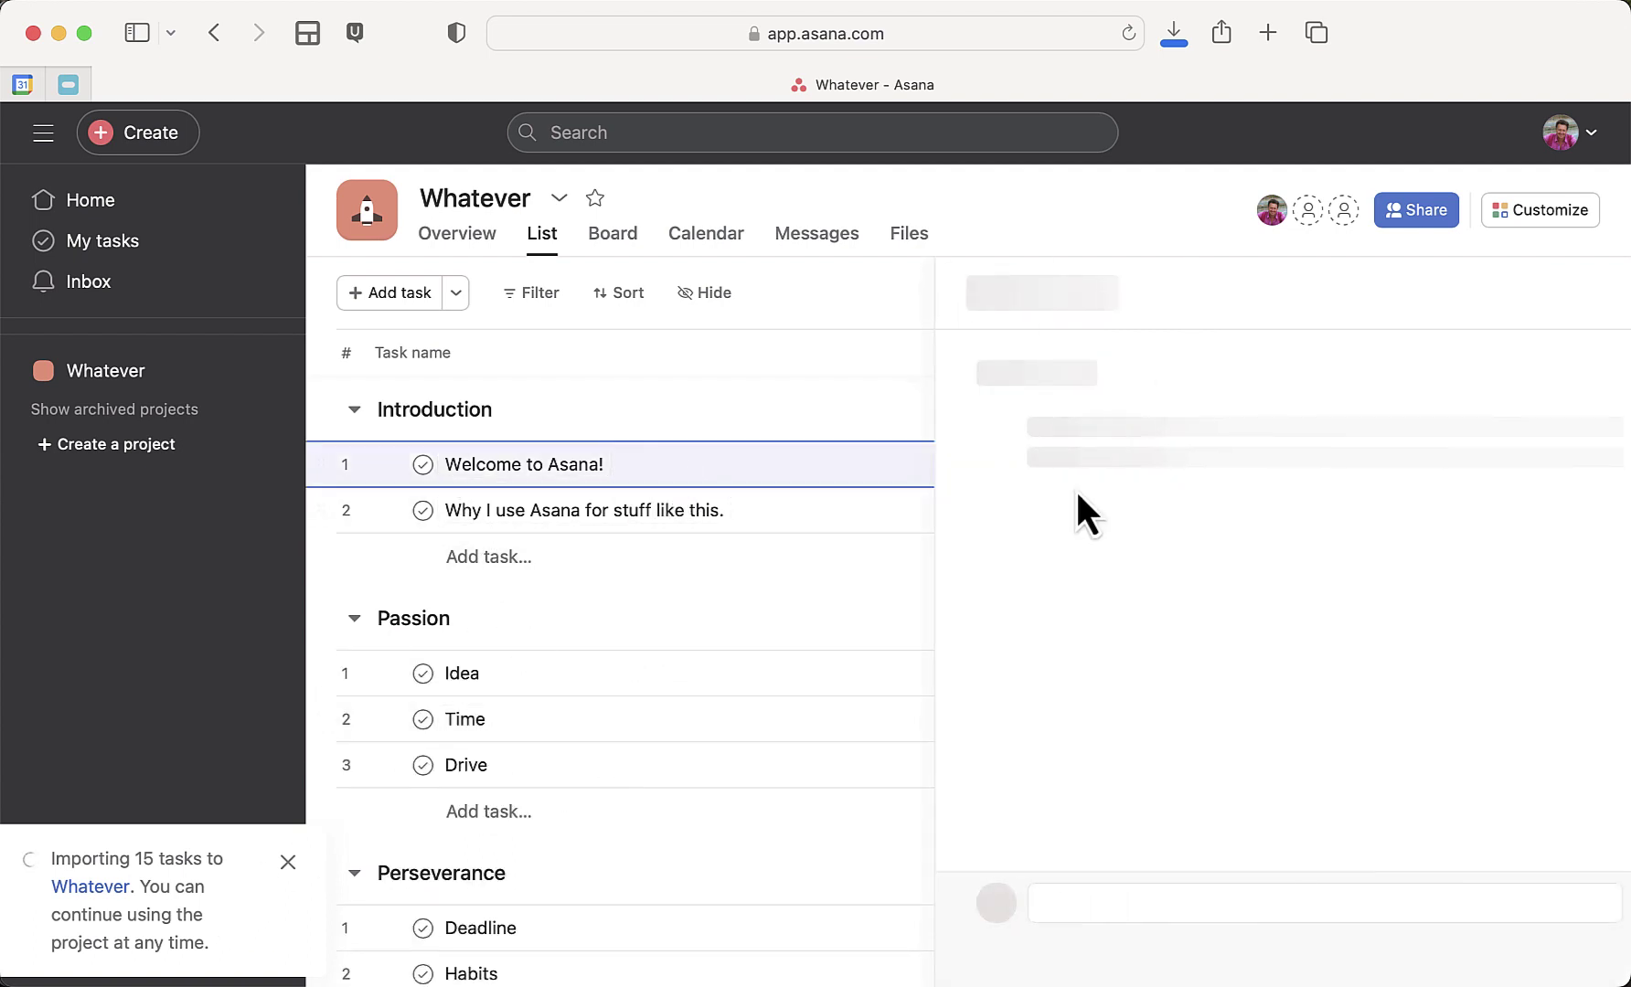
left_click(781, 514)
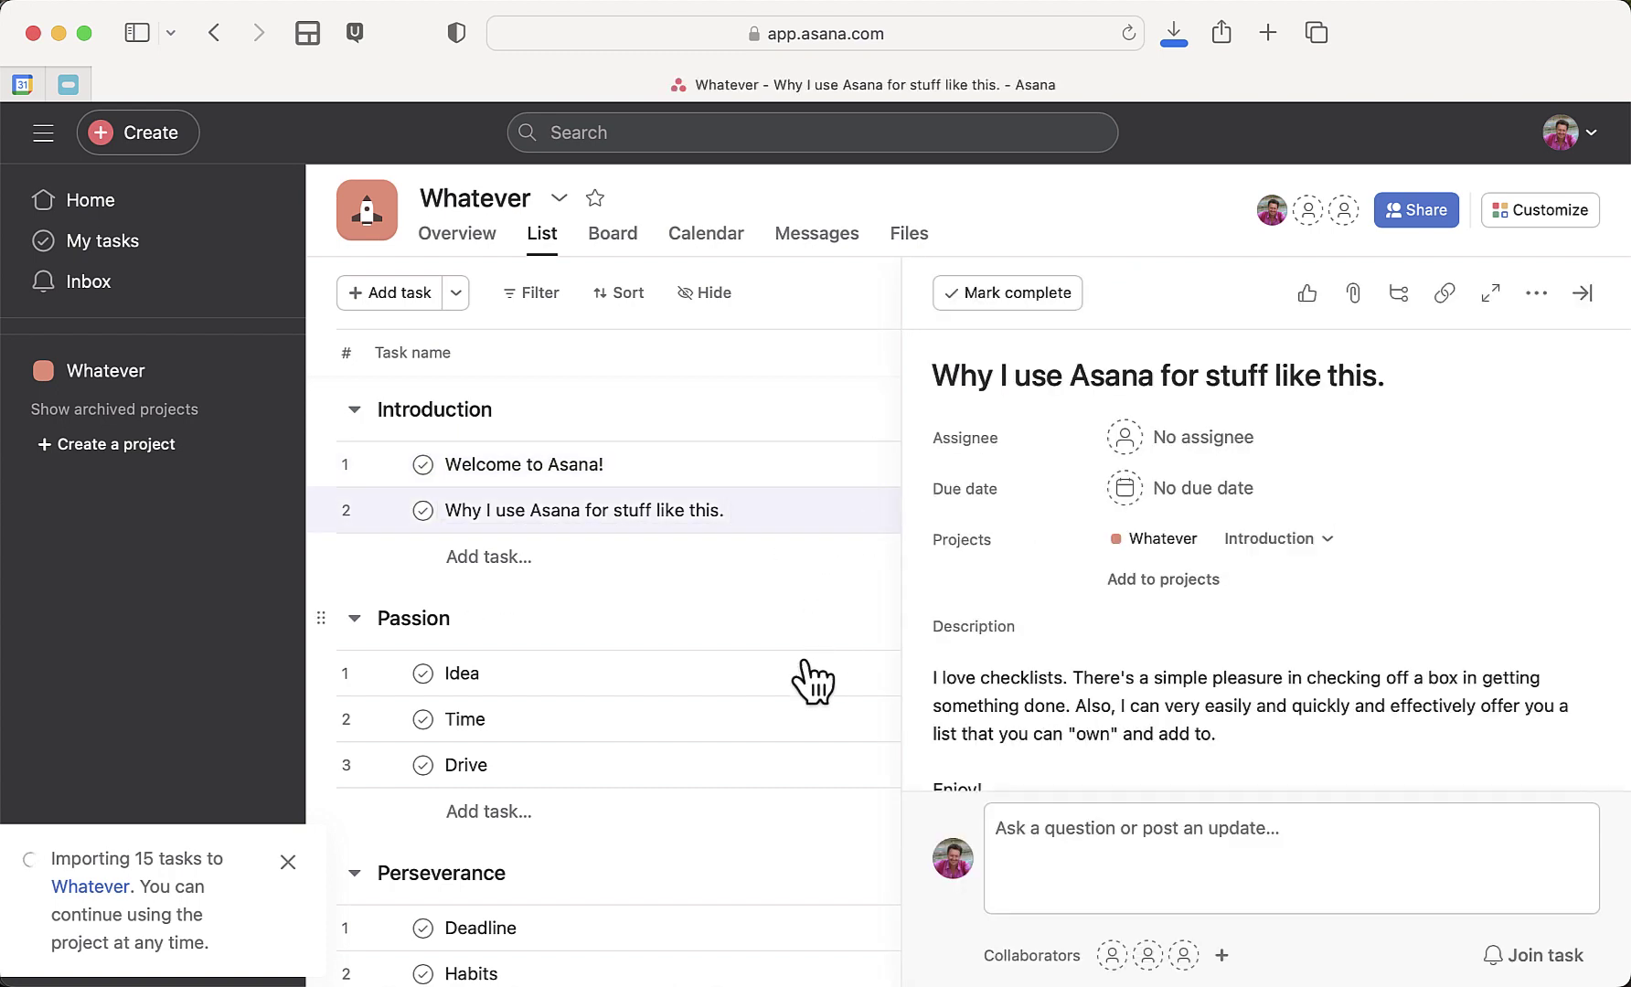
left_click(722, 678)
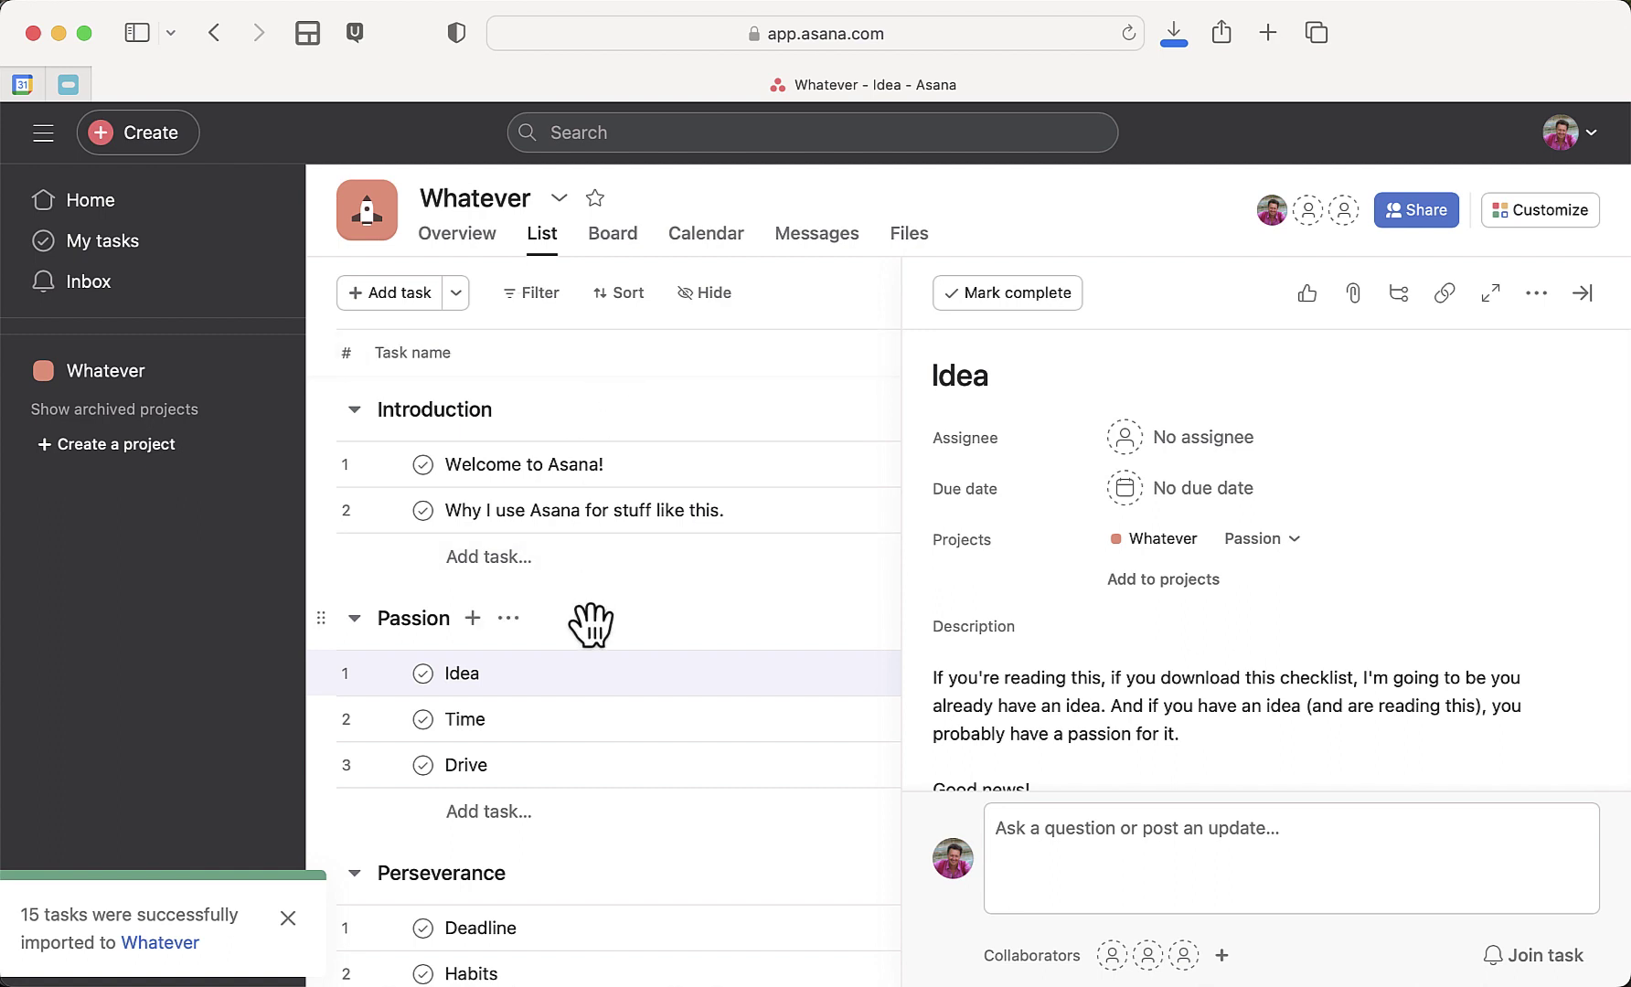
scroll(598, 692, "down", 4)
scroll(605, 693, "down", 5)
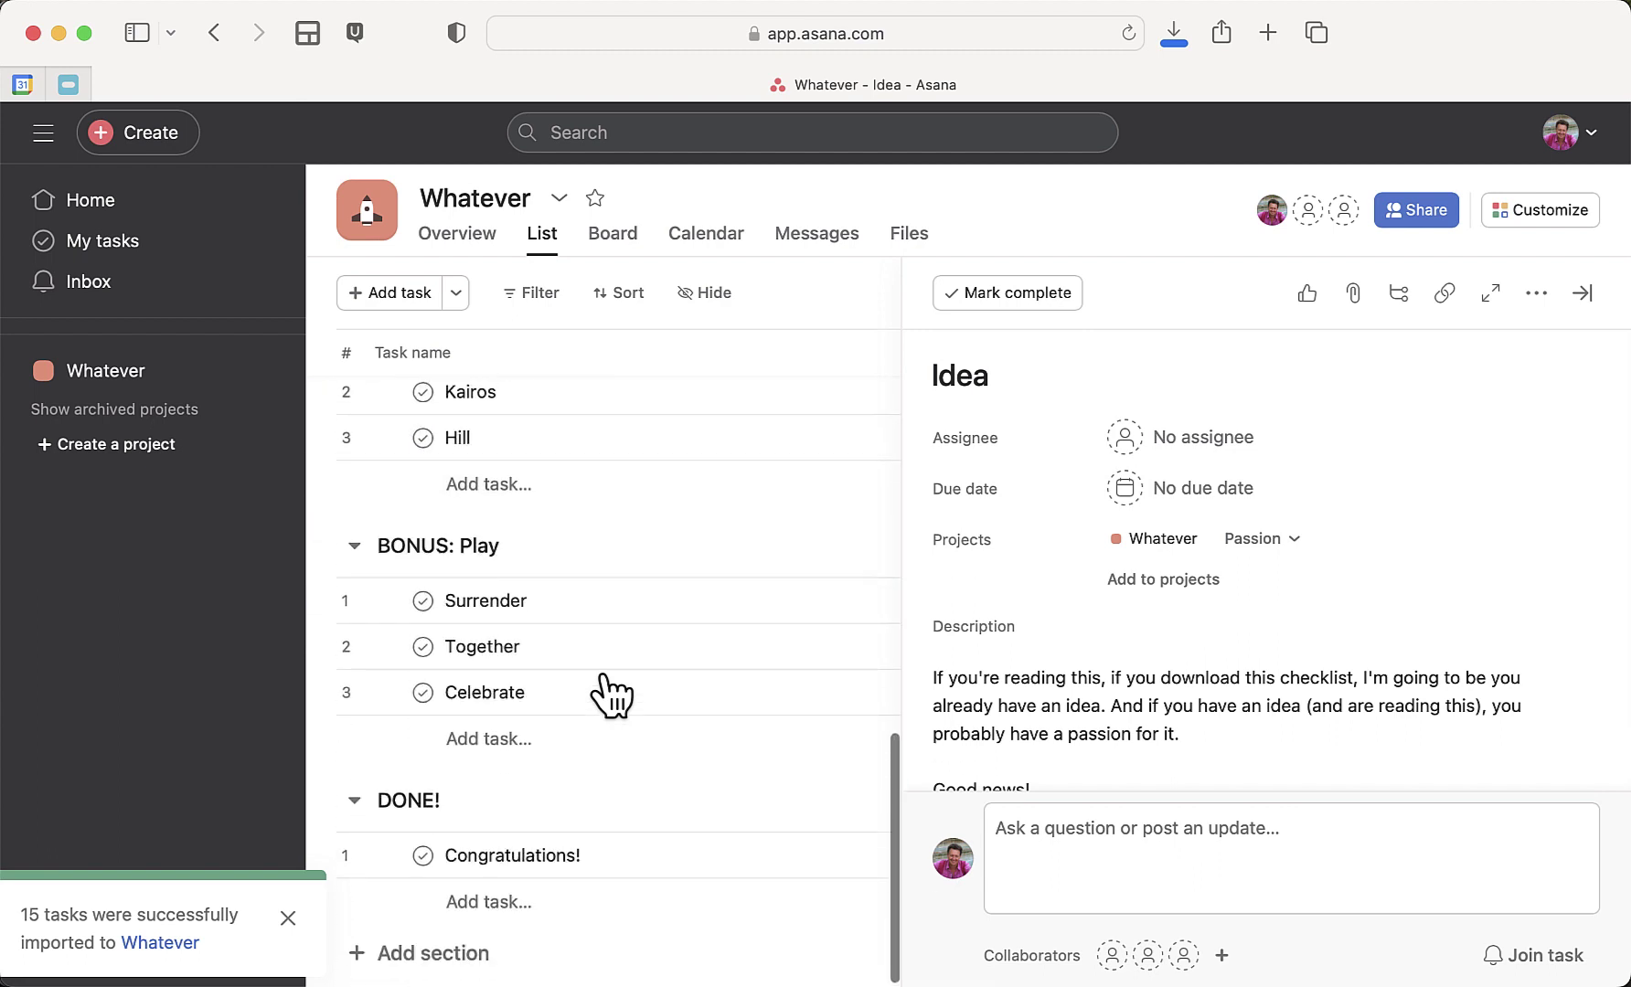
scroll(608, 692, "up", 10)
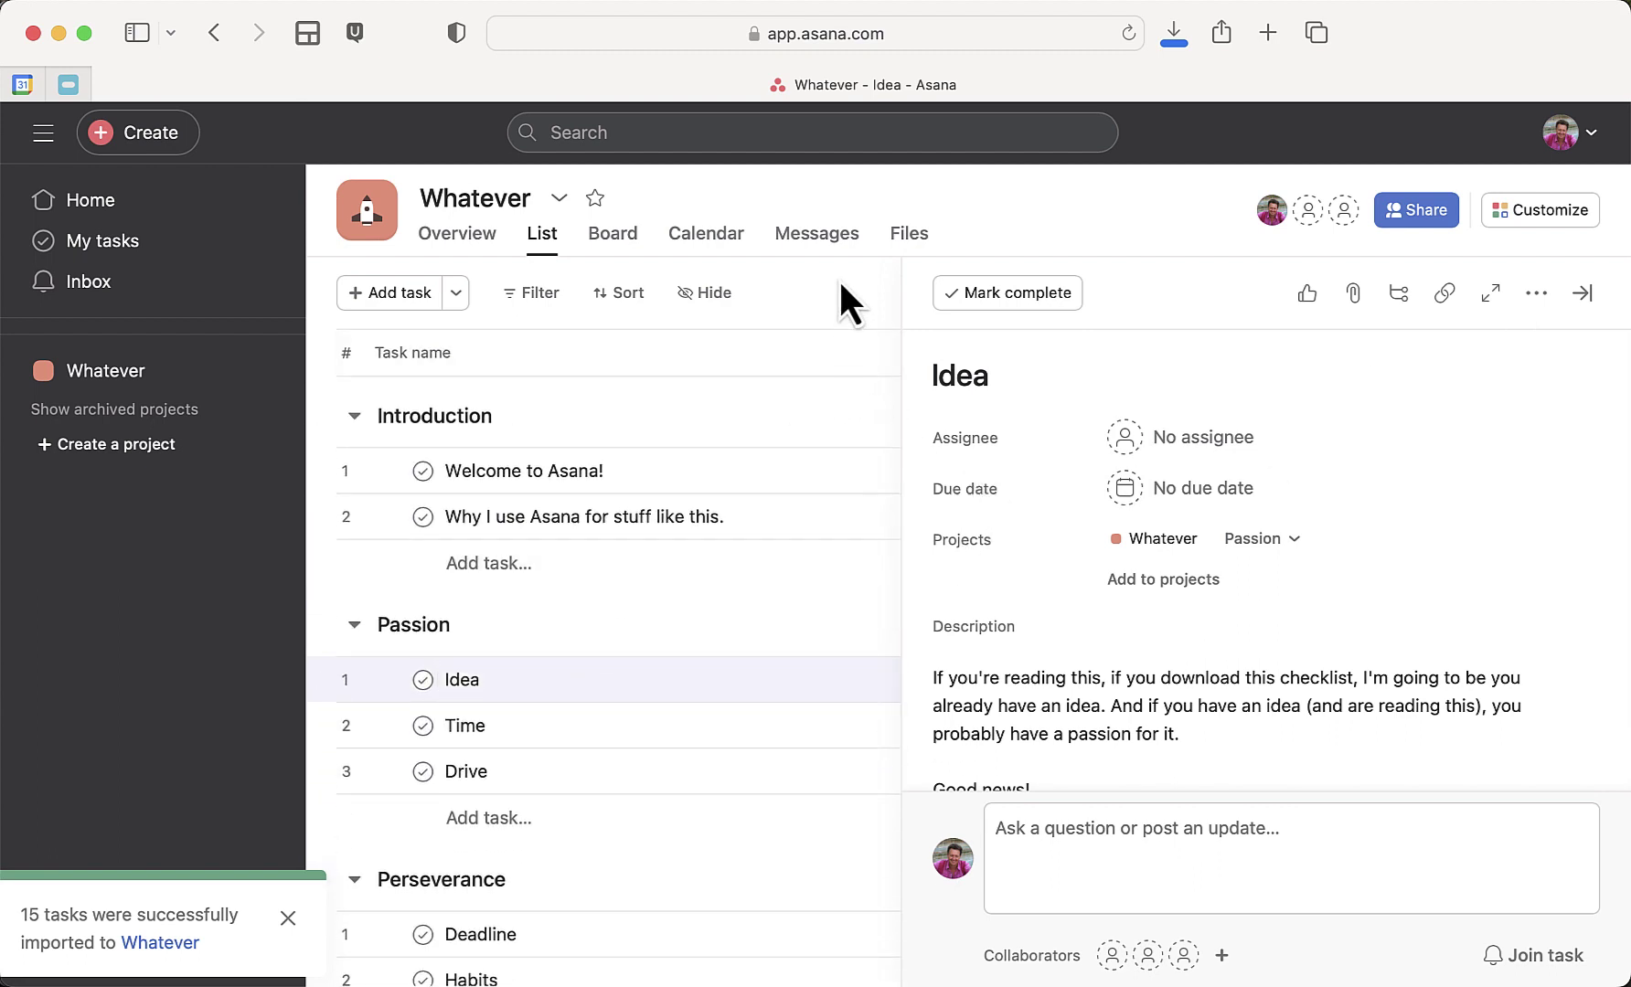
Close the Idea details, dismiss the import notice, and collapse Introduction through DONE! sections
key("Escape")
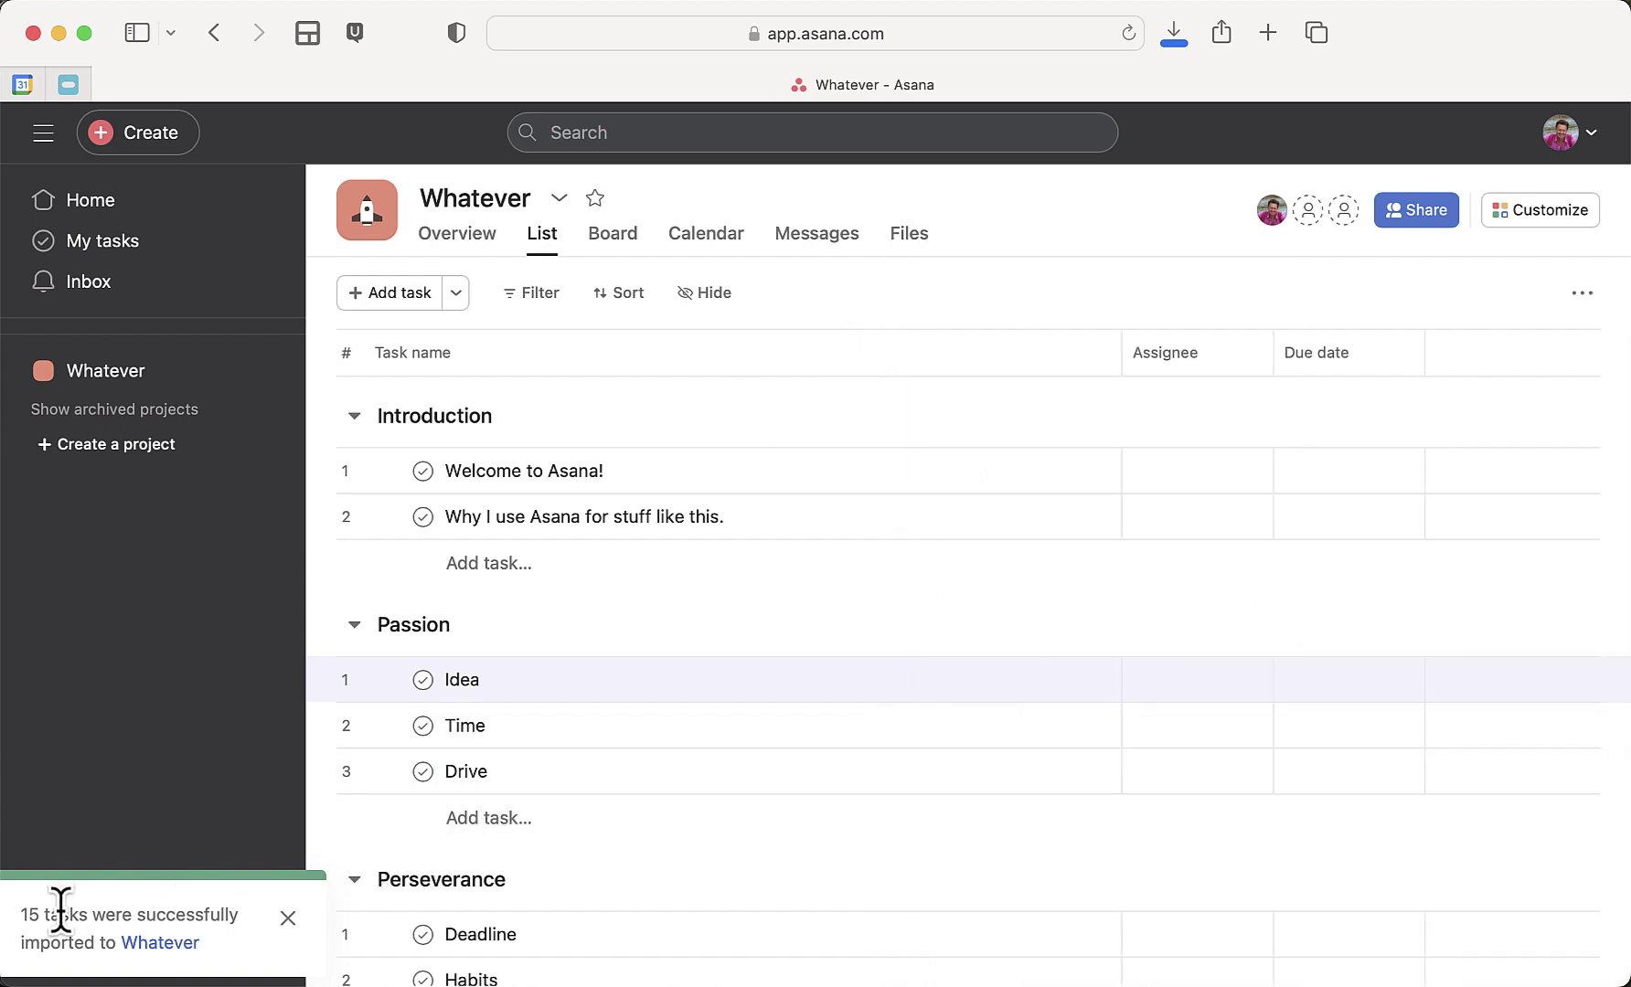
left_click(287, 918)
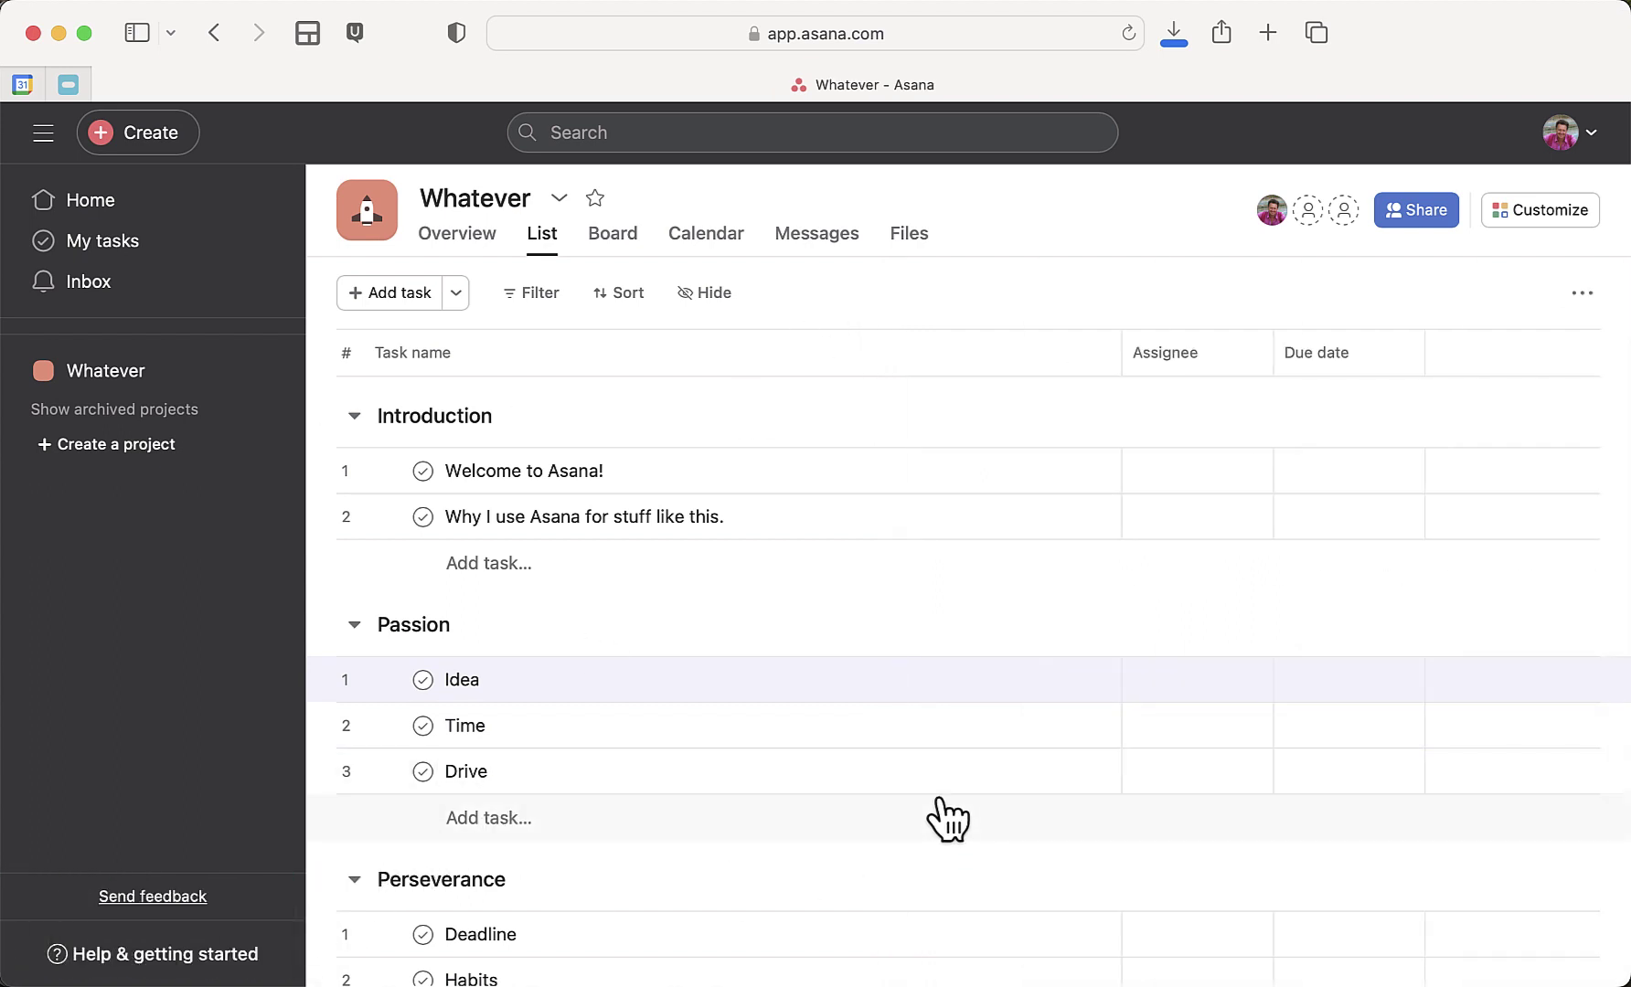
left_click_drag(377, 640, 354, 428)
left_click(356, 736)
left_click(355, 481)
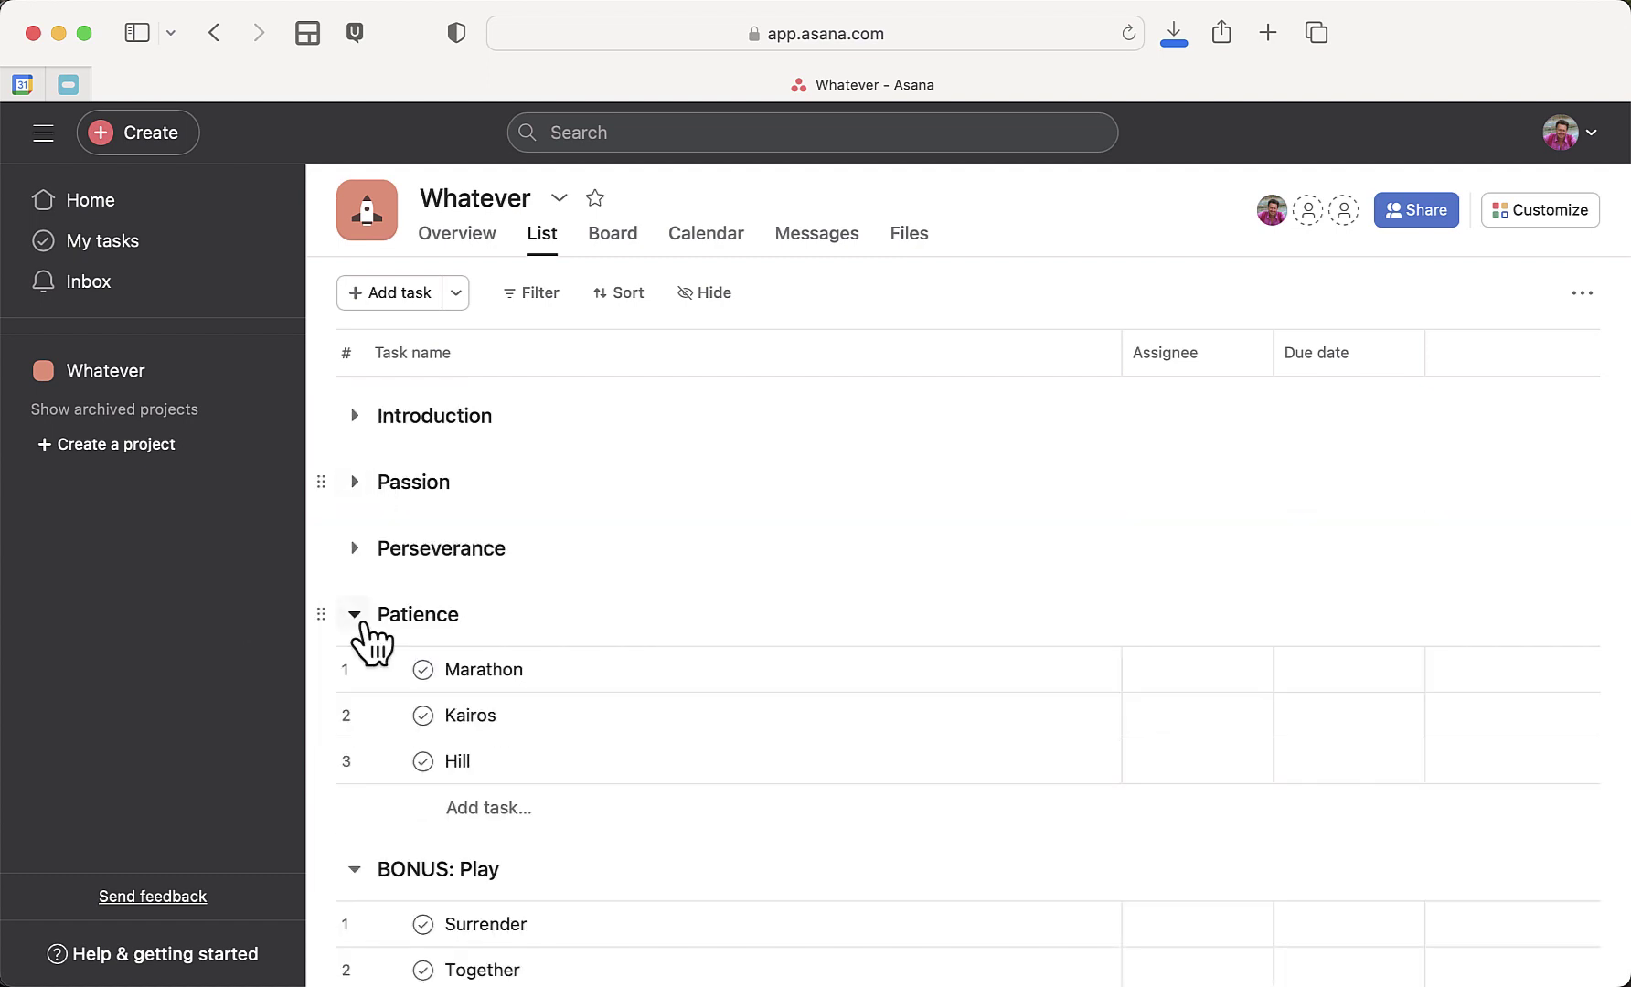
left_click(363, 625)
left_click(356, 681)
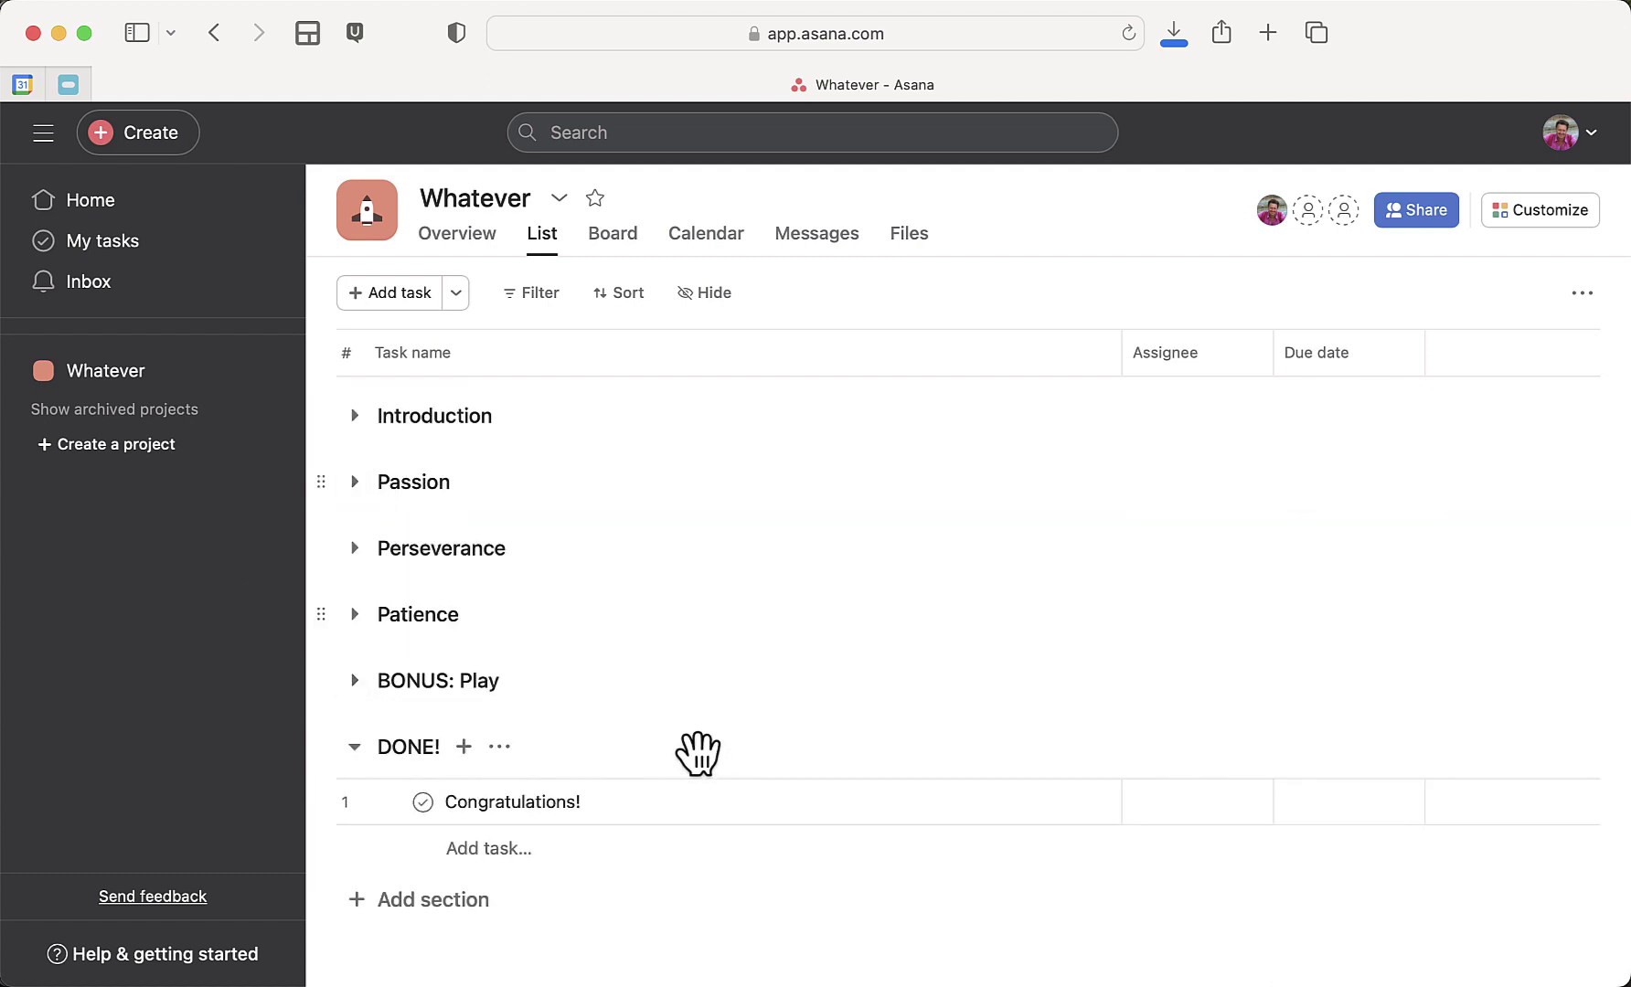
left_click(354, 747)
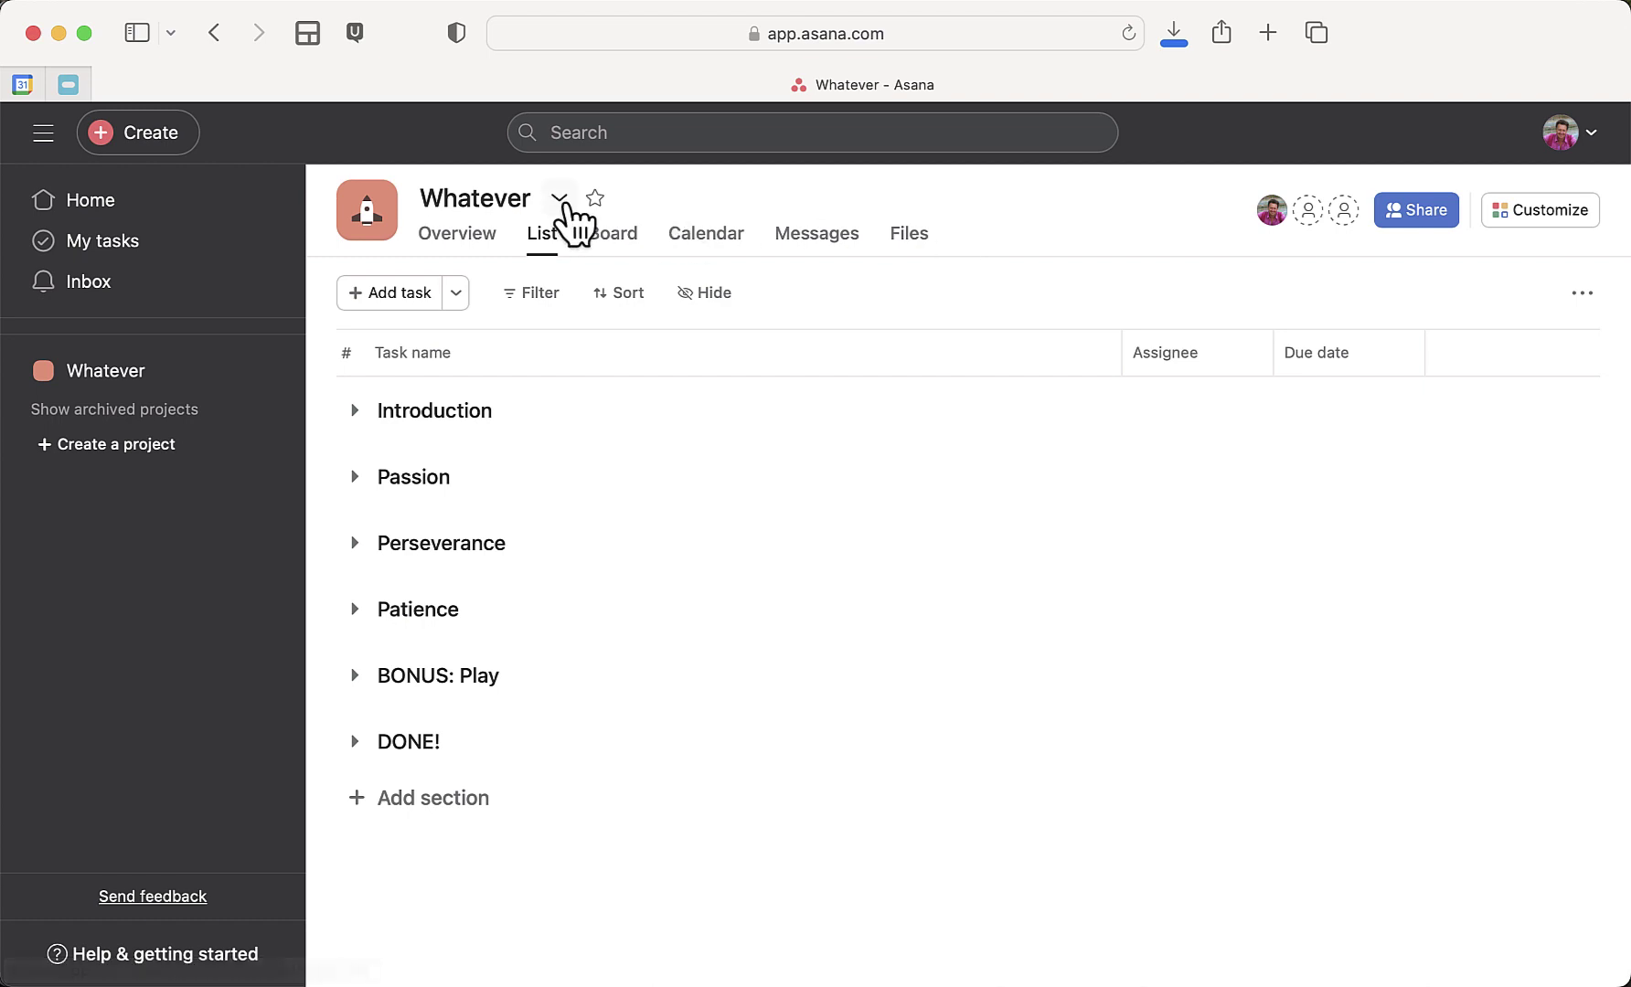
left_click(561, 199)
mouse_move(748, 665)
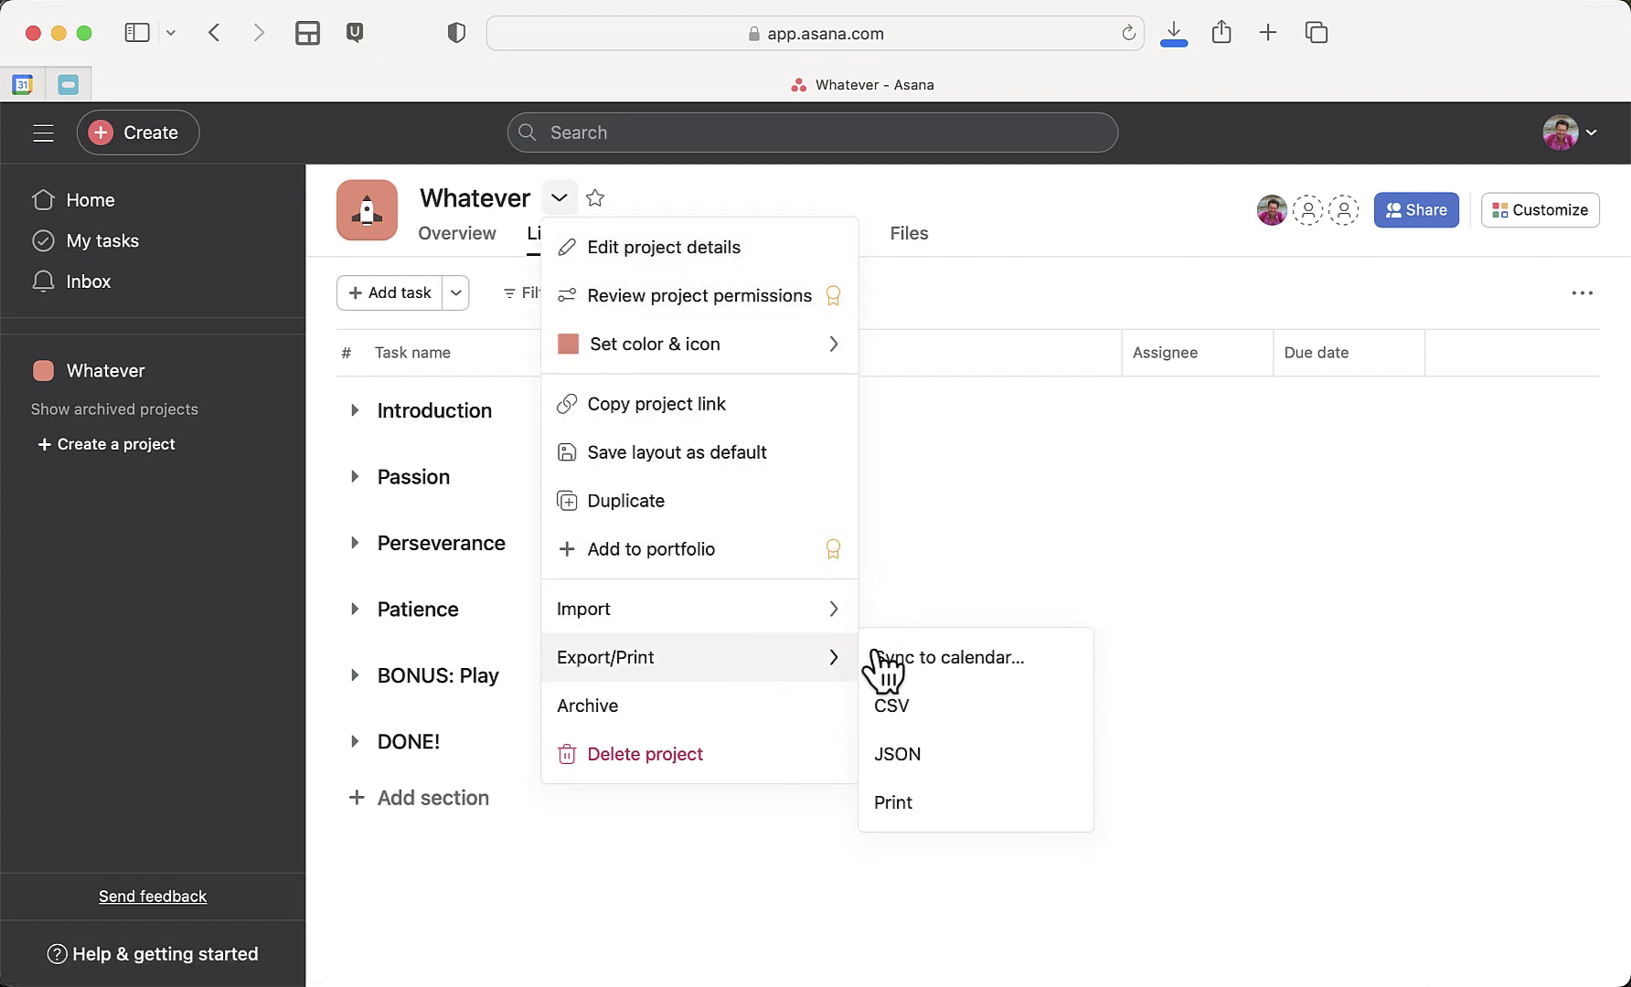
left_click(927, 212)
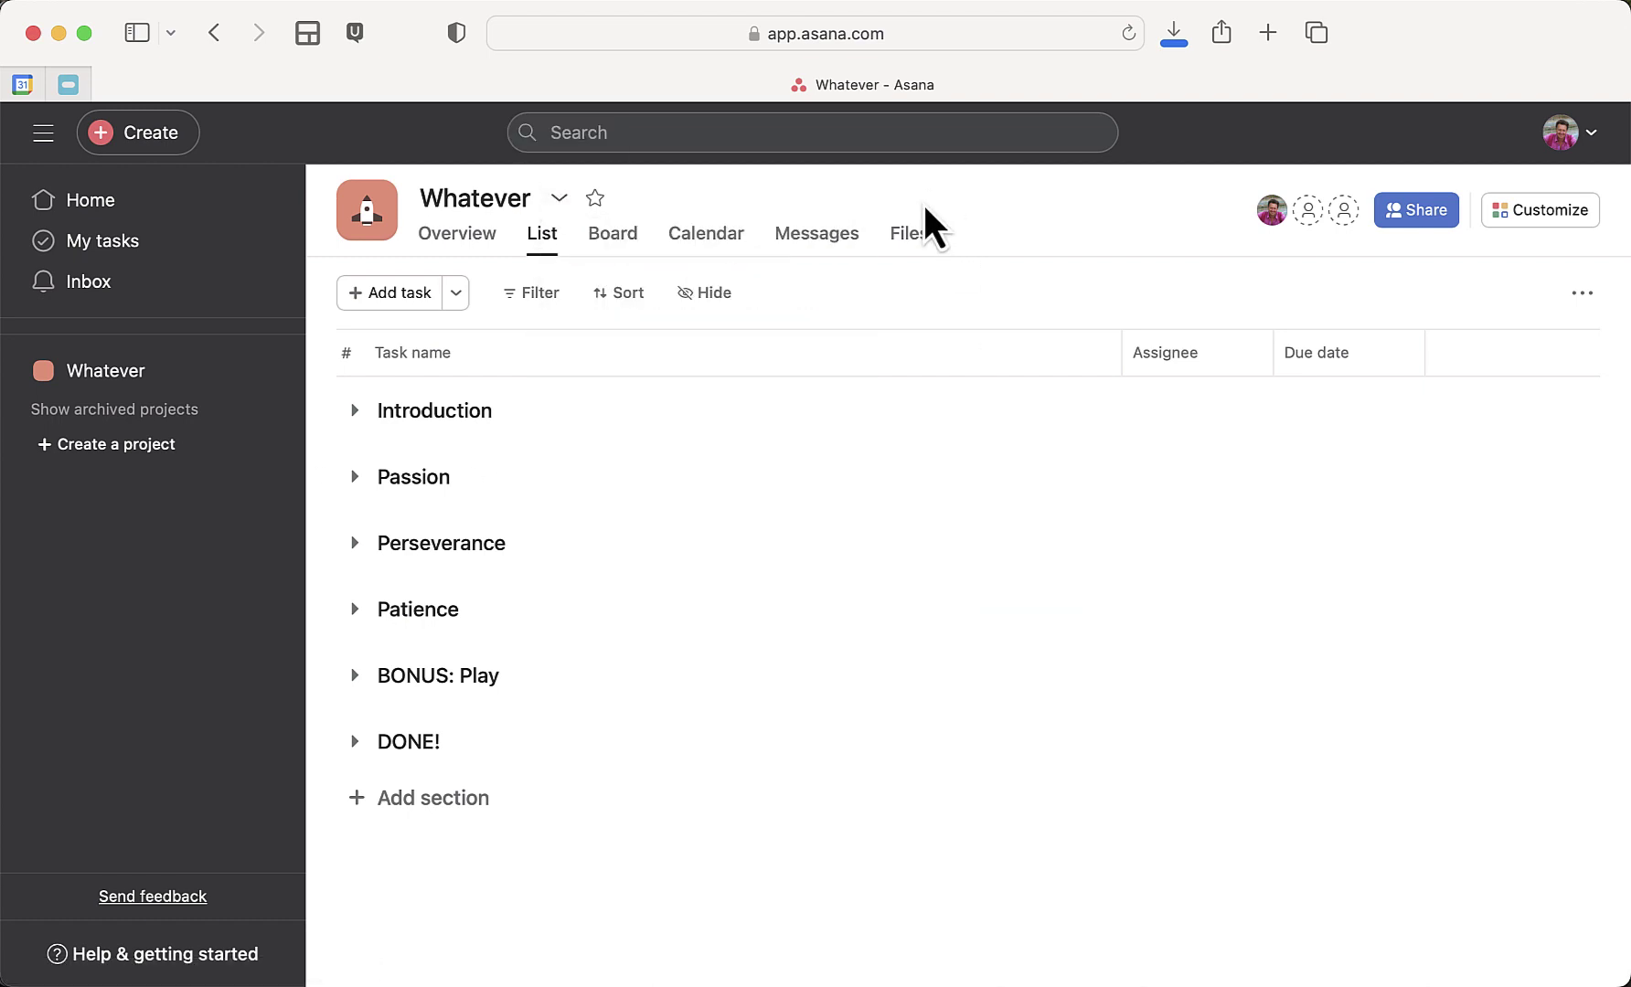